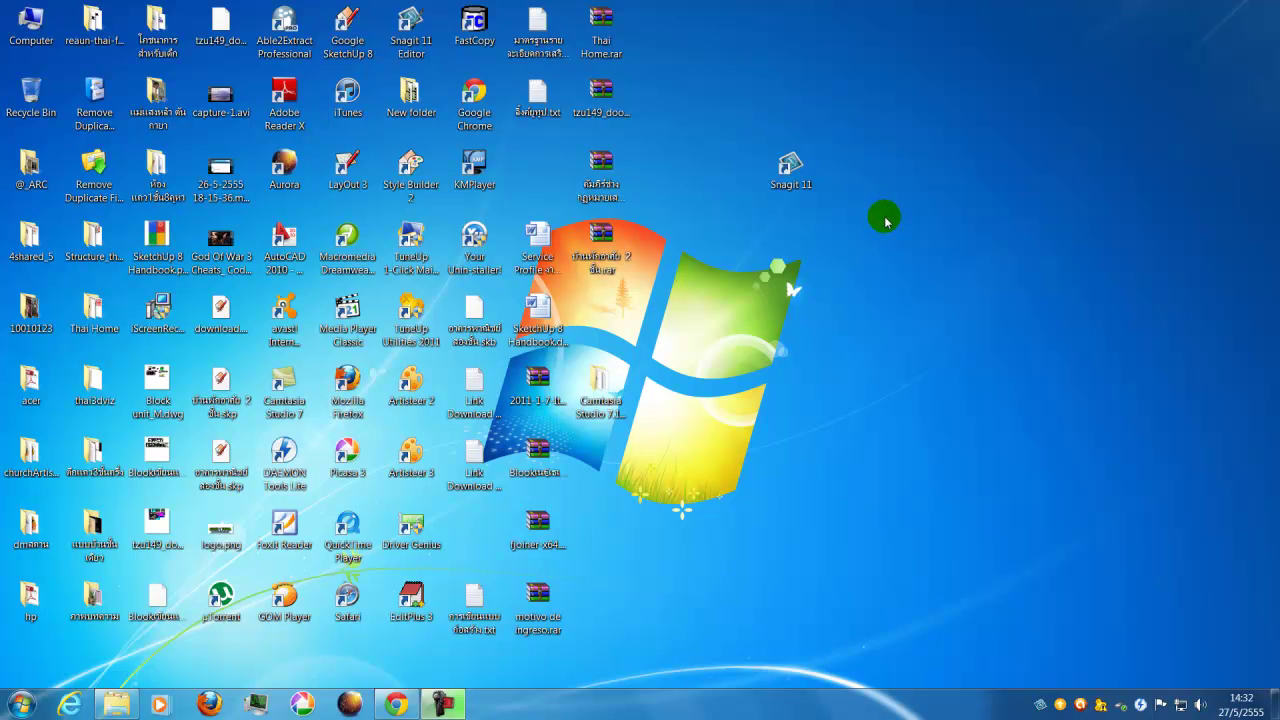
# Launch Snagit 11 from the desktop and move its window lower on the screen
pyautogui.doubleClick(795, 172)
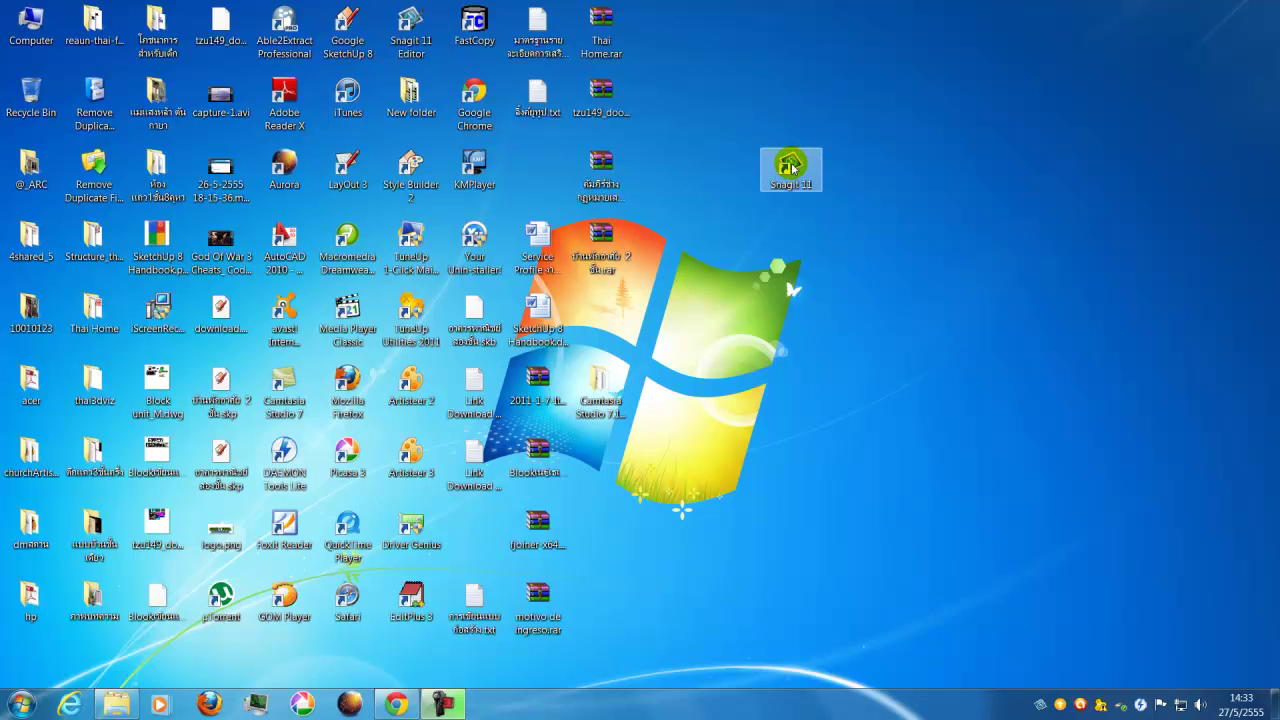
pyautogui.click(823, 220)
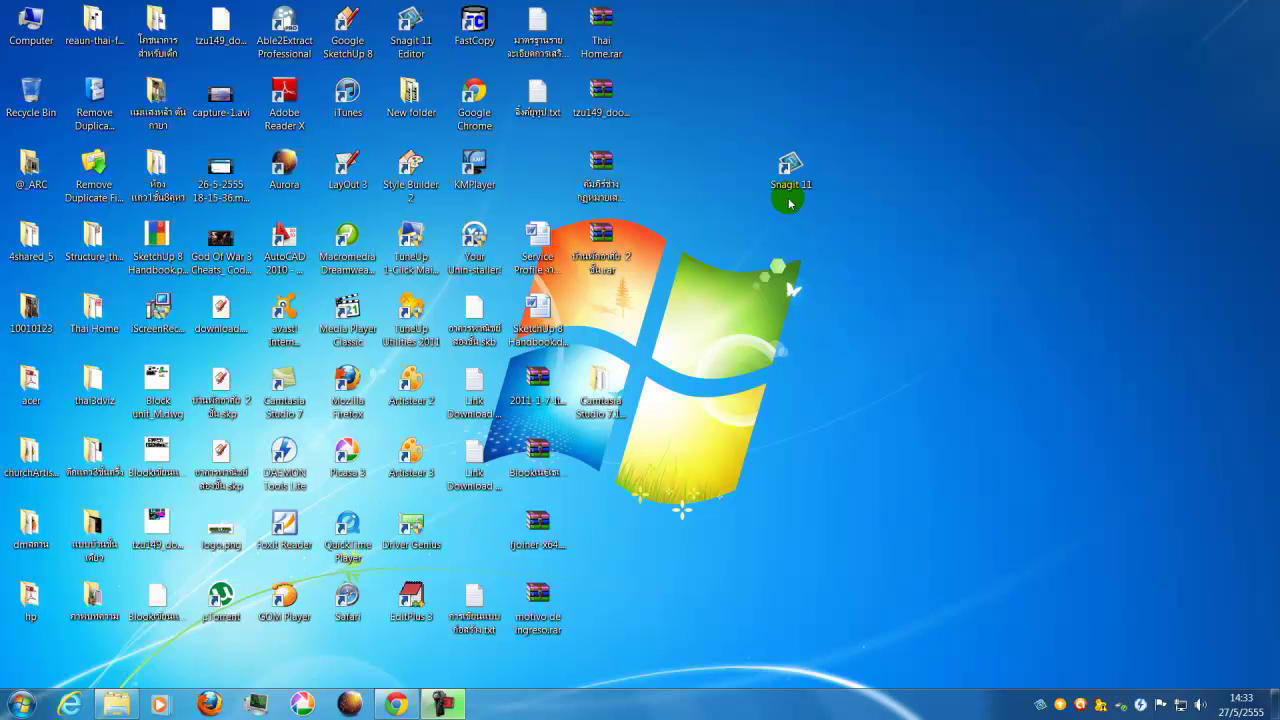
pyautogui.click(790, 172)
pyautogui.doubleClick(790, 172)
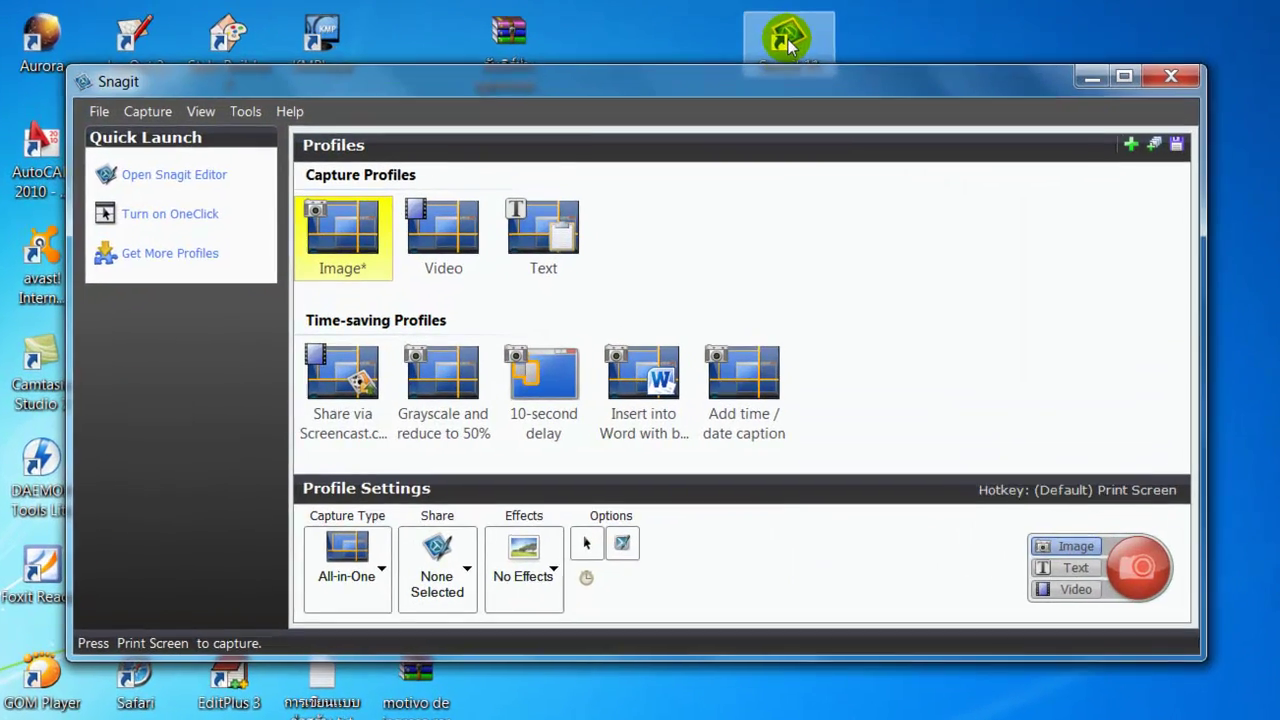
pyautogui.moveTo(790, 90); pyautogui.dragTo(798, 128)
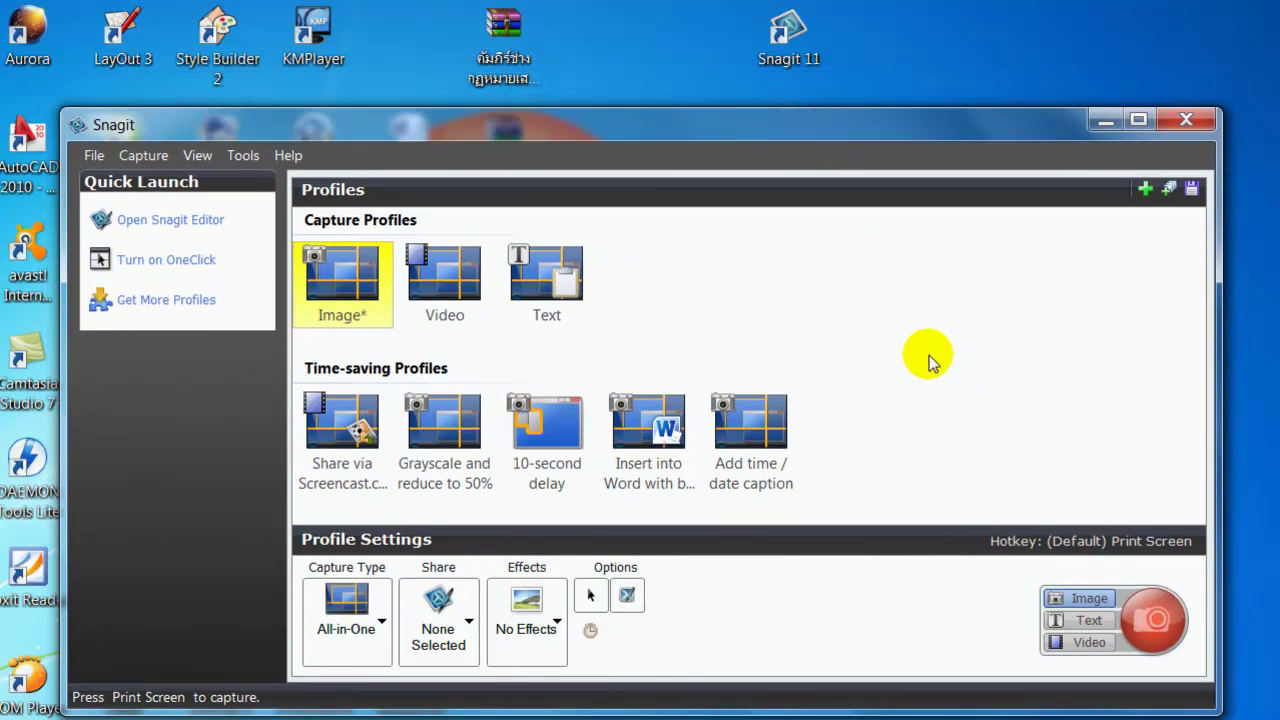
# Examine the profile settings offered for the Text and Video capture modes, ending on the Image mode
pyautogui.click(1089, 620)
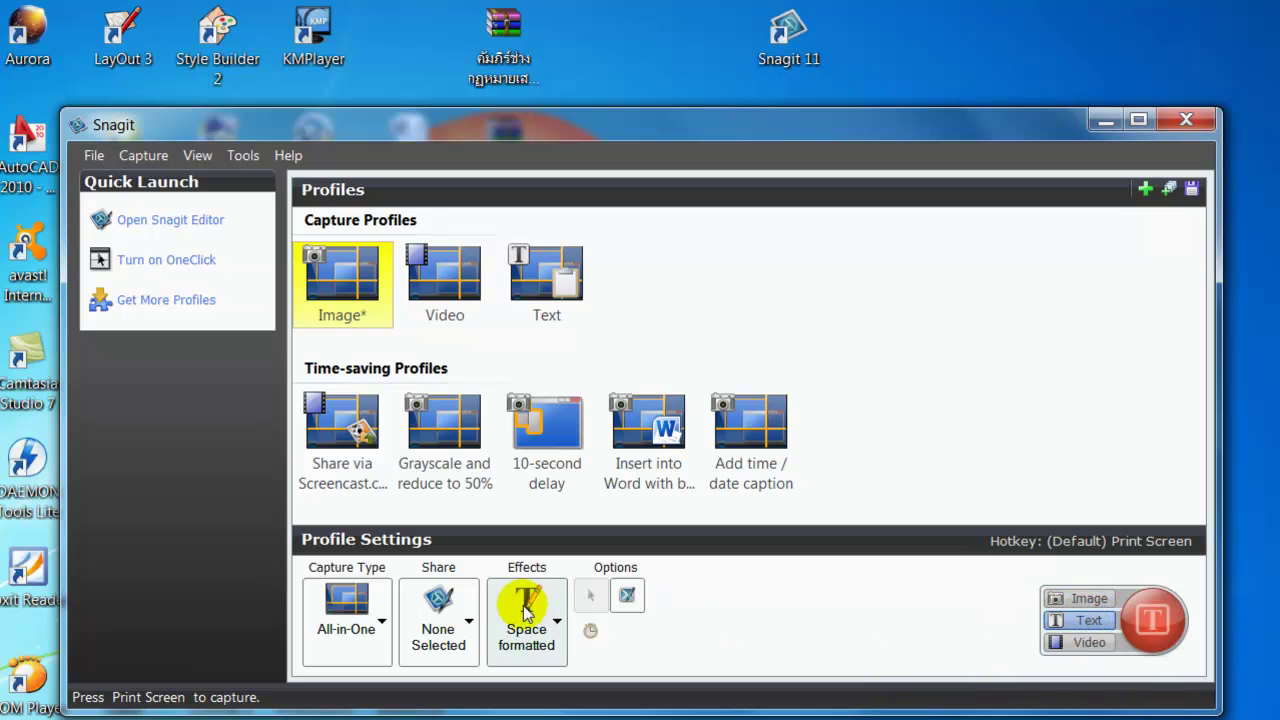
pyautogui.click(1090, 646)
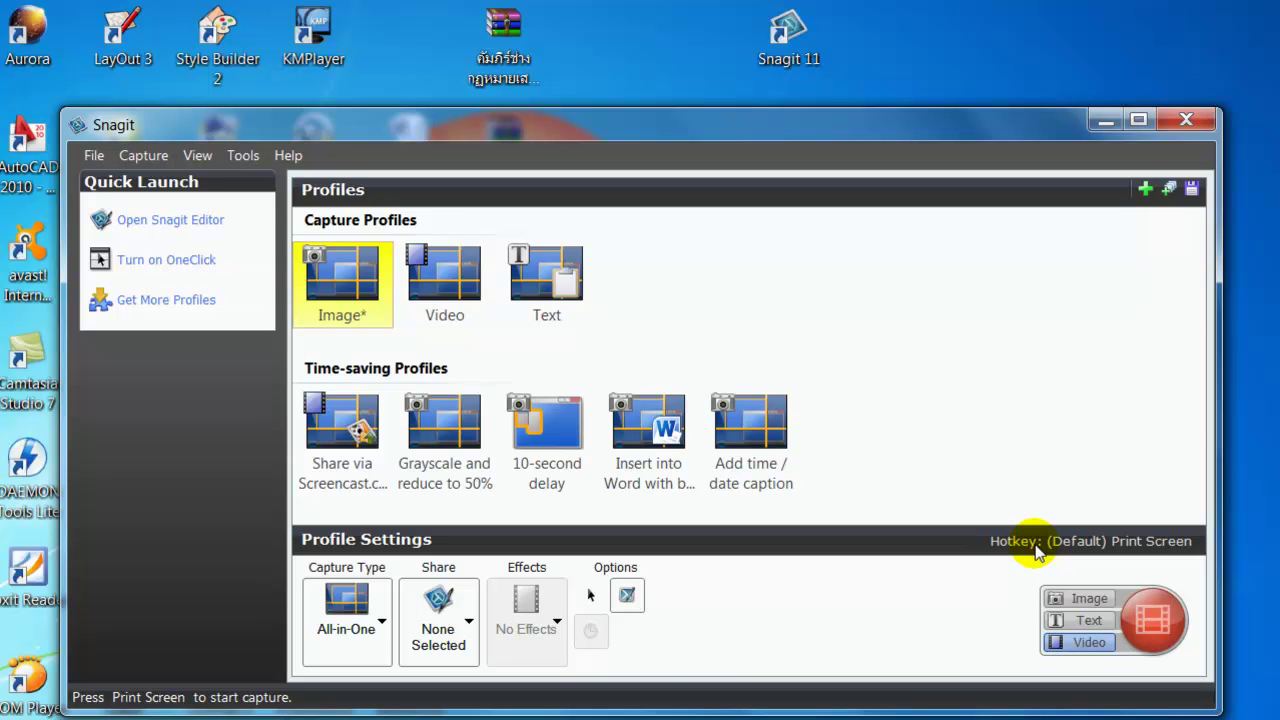
pyautogui.click(1080, 600)
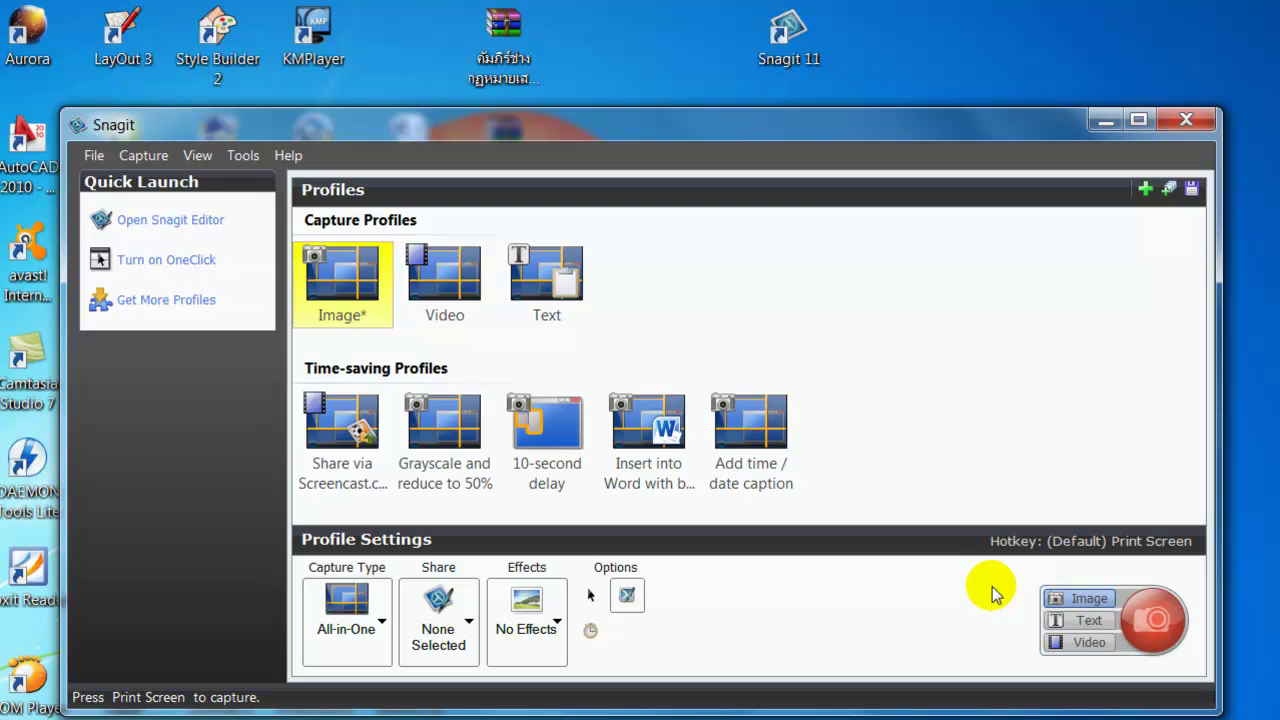
# Choose All-in-One as the capture type for the Image profile and review the available capture types
pyautogui.click(382, 623)
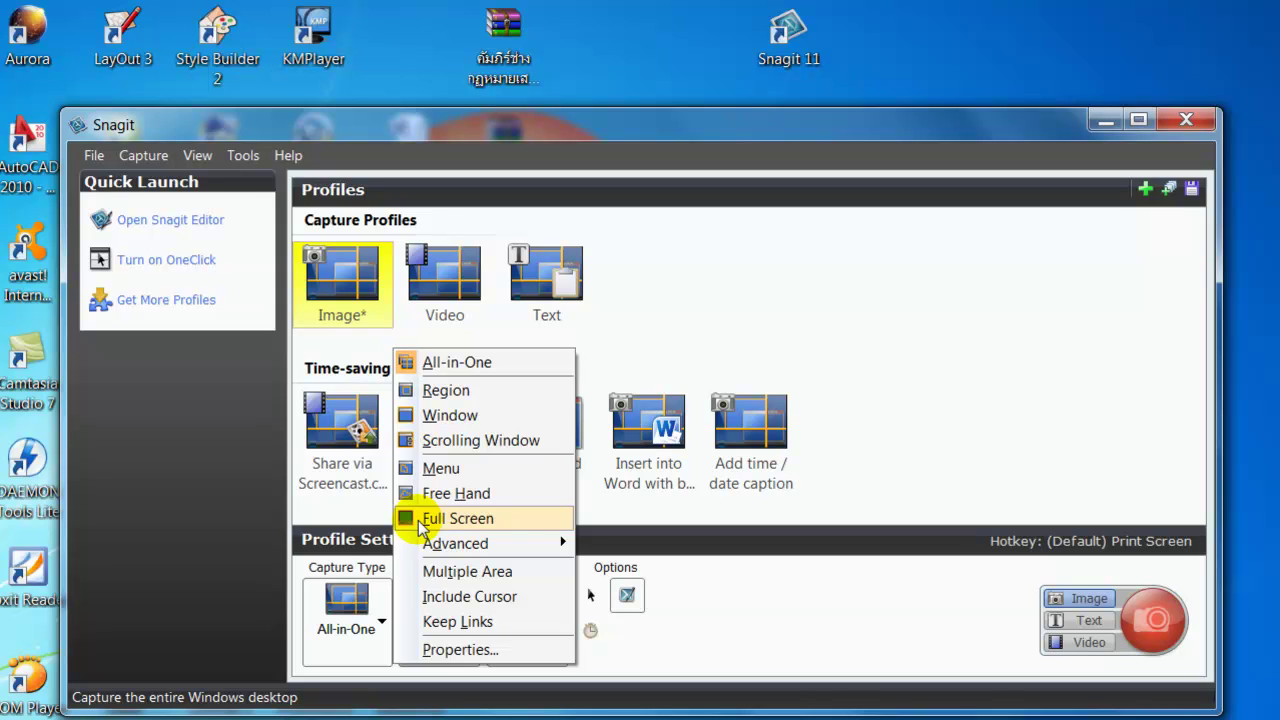
pyautogui.click(481, 366)
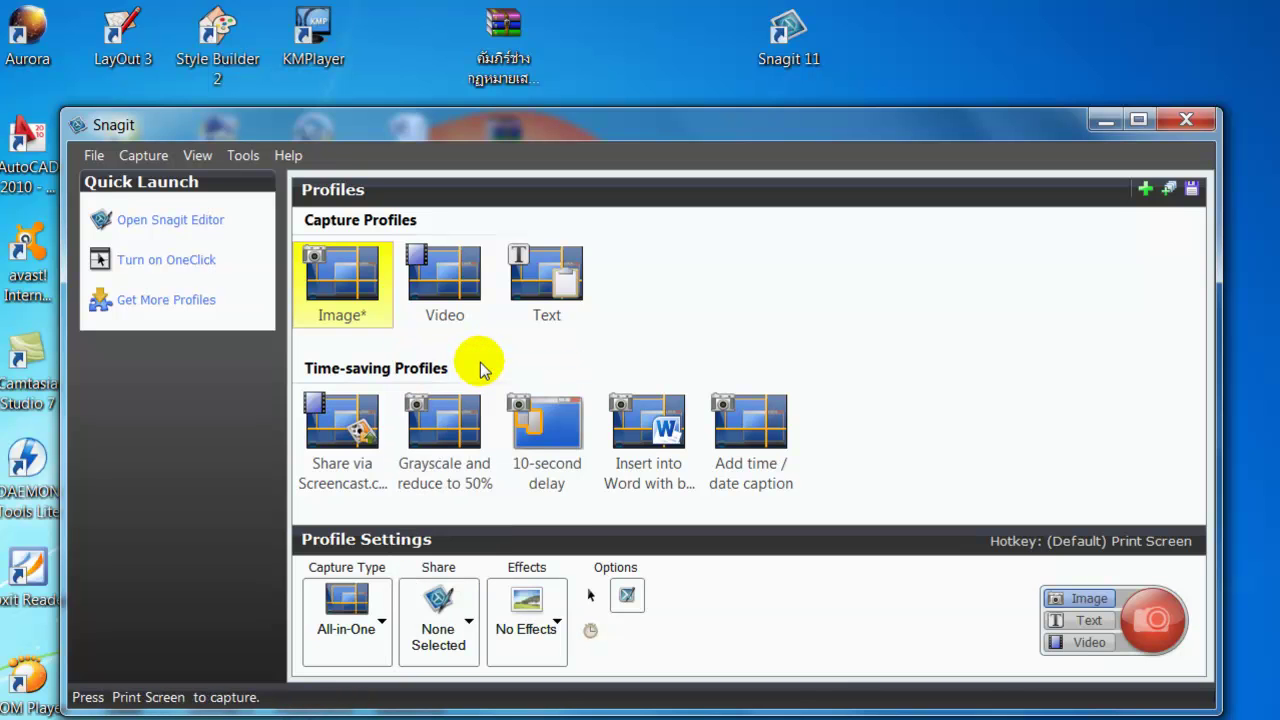
pyautogui.click(371, 632)
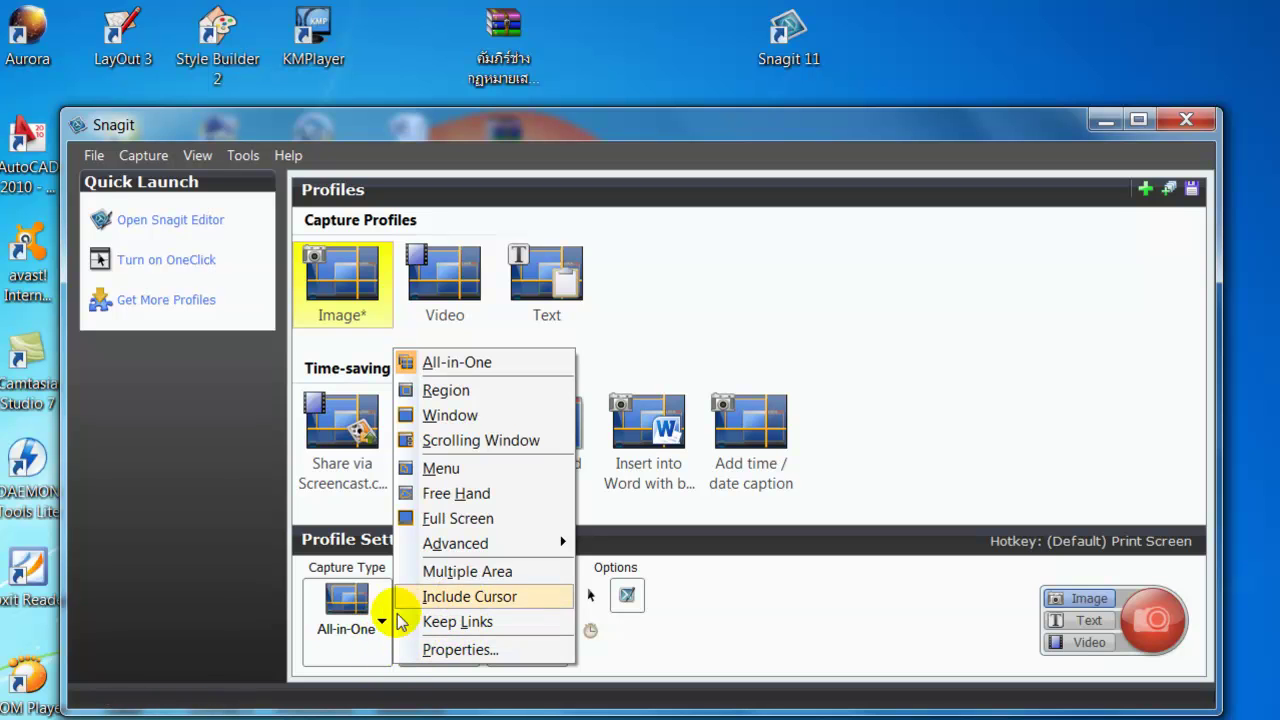
pyautogui.click(800, 628)
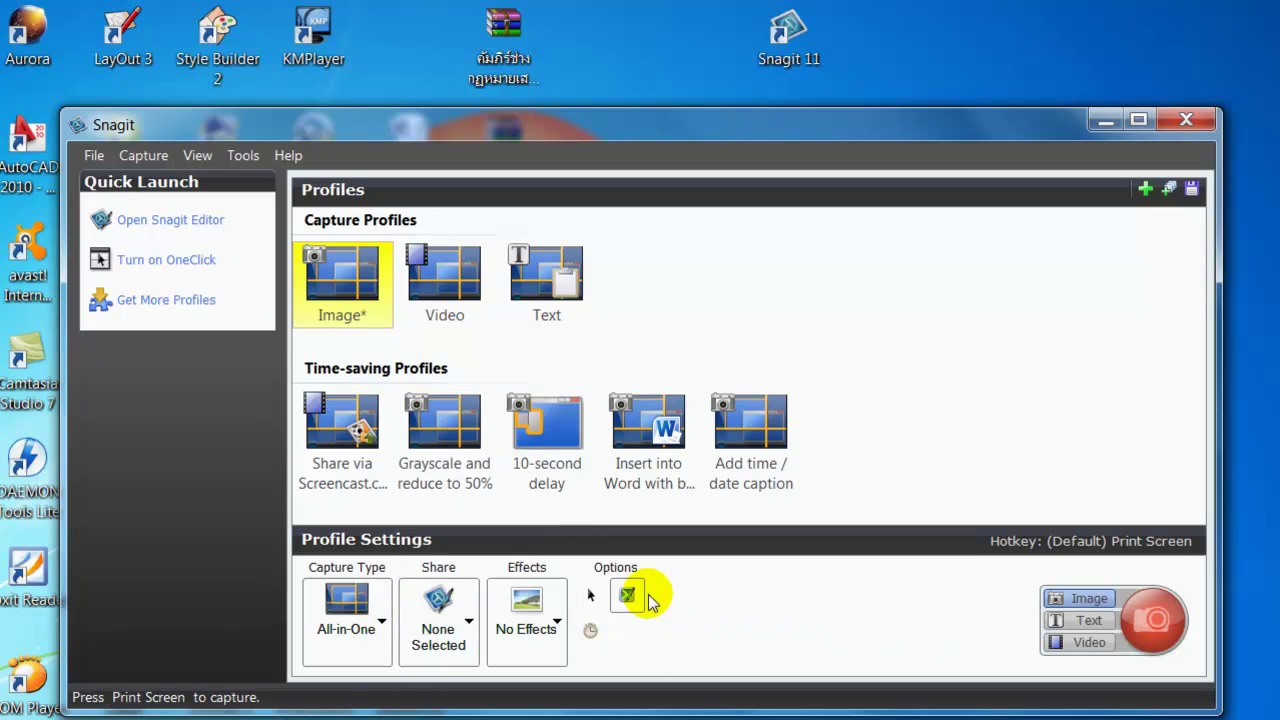
# Try to turn off the Preview in Editor option in the profile's share settings
pyautogui.click(470, 625)
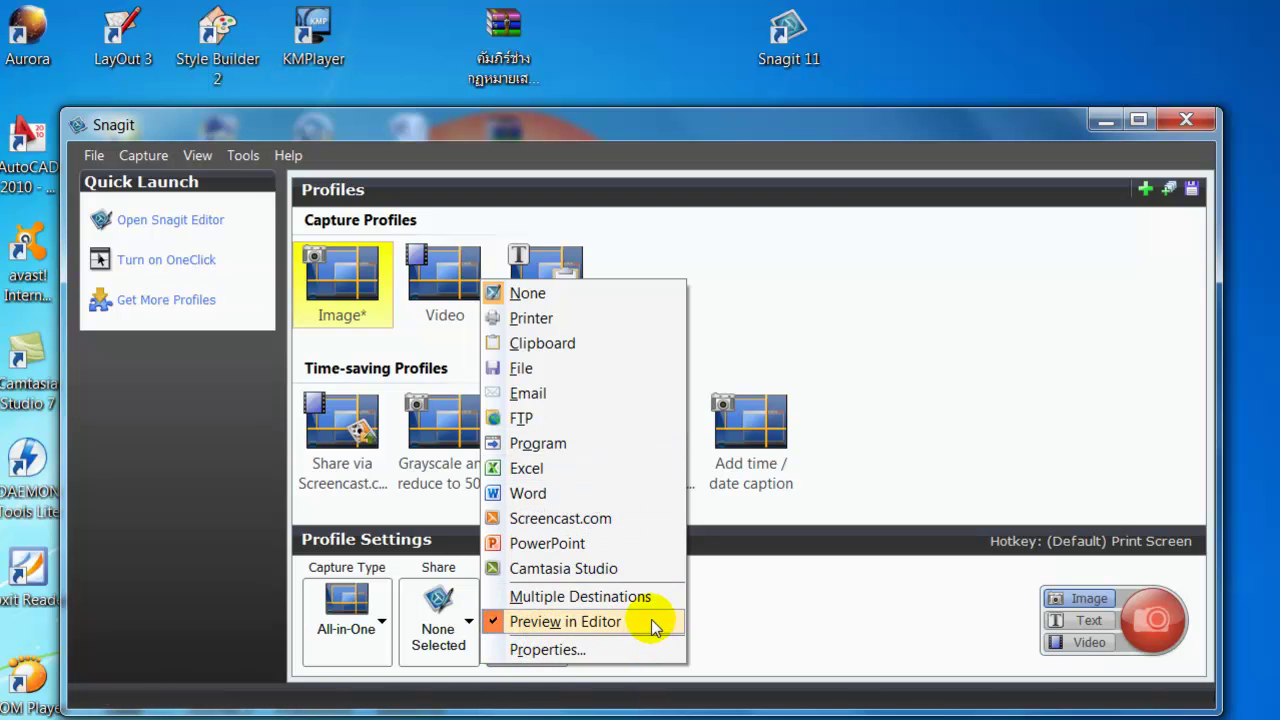
pyautogui.click(495, 630)
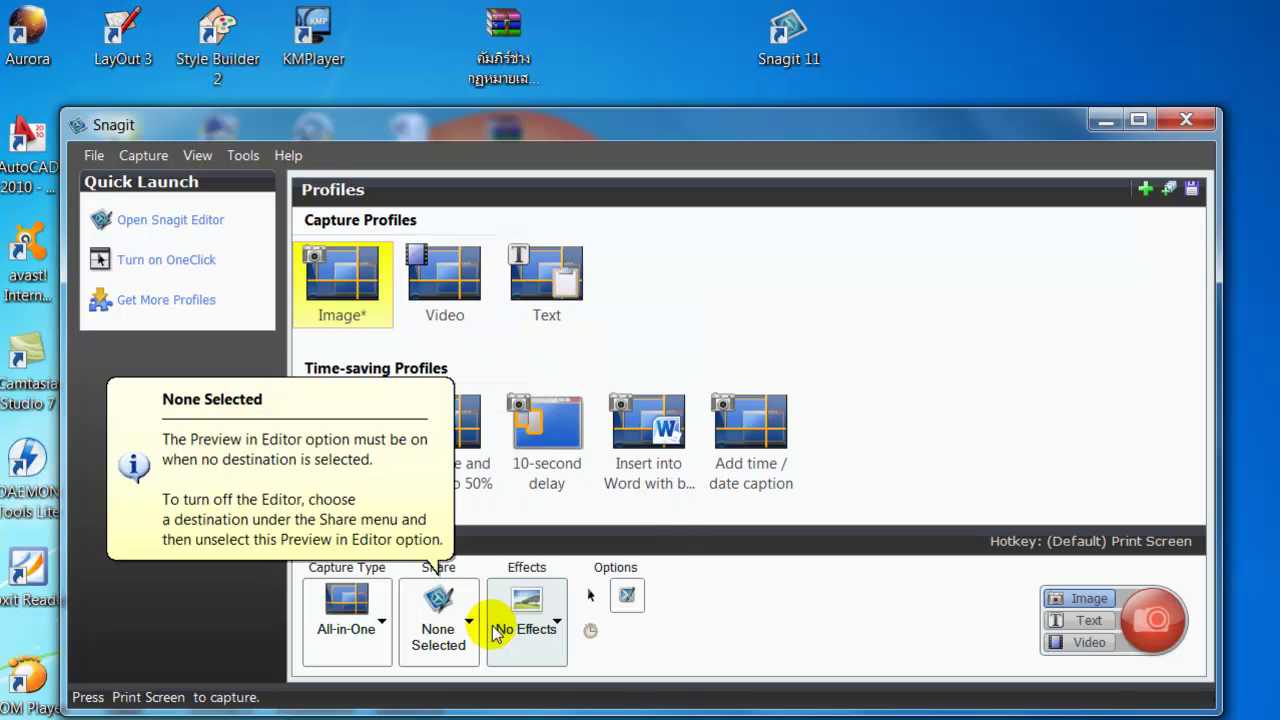
# In the share properties, always use the PNG file format with True color + alpha (32-bit) colors
pyautogui.click(468, 621)
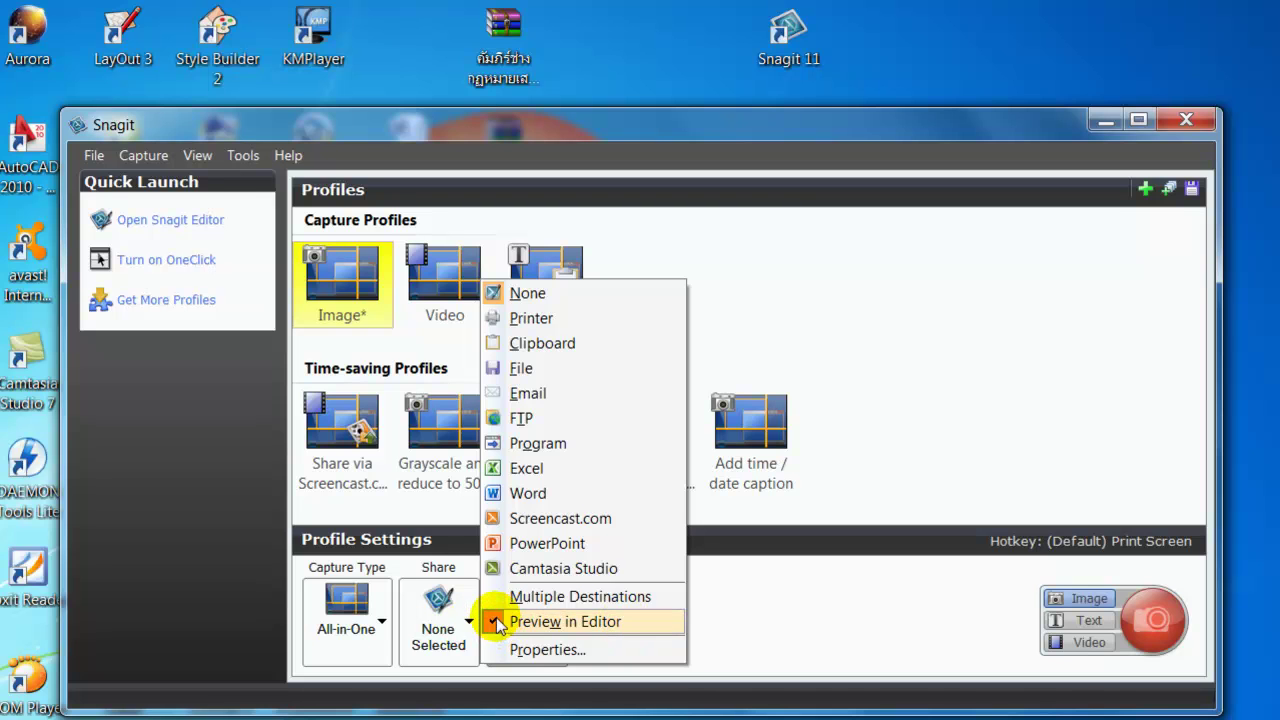
pyautogui.click(555, 650)
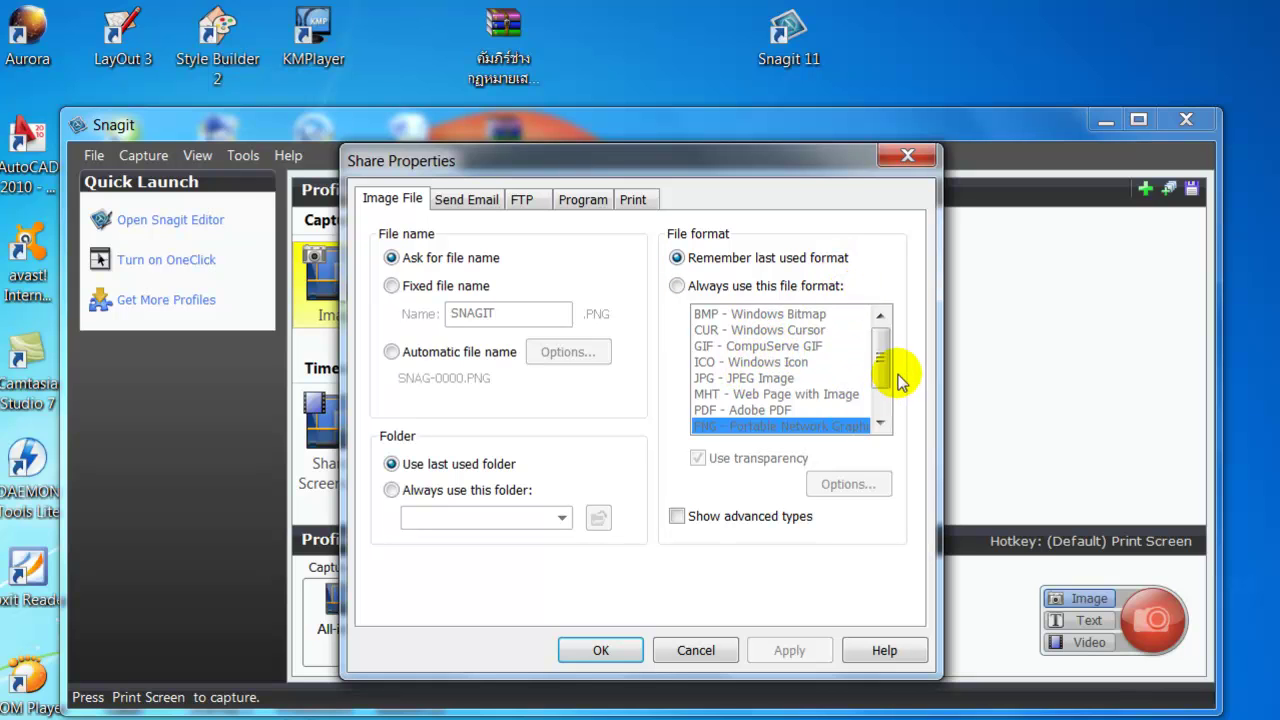
pyautogui.click(677, 286)
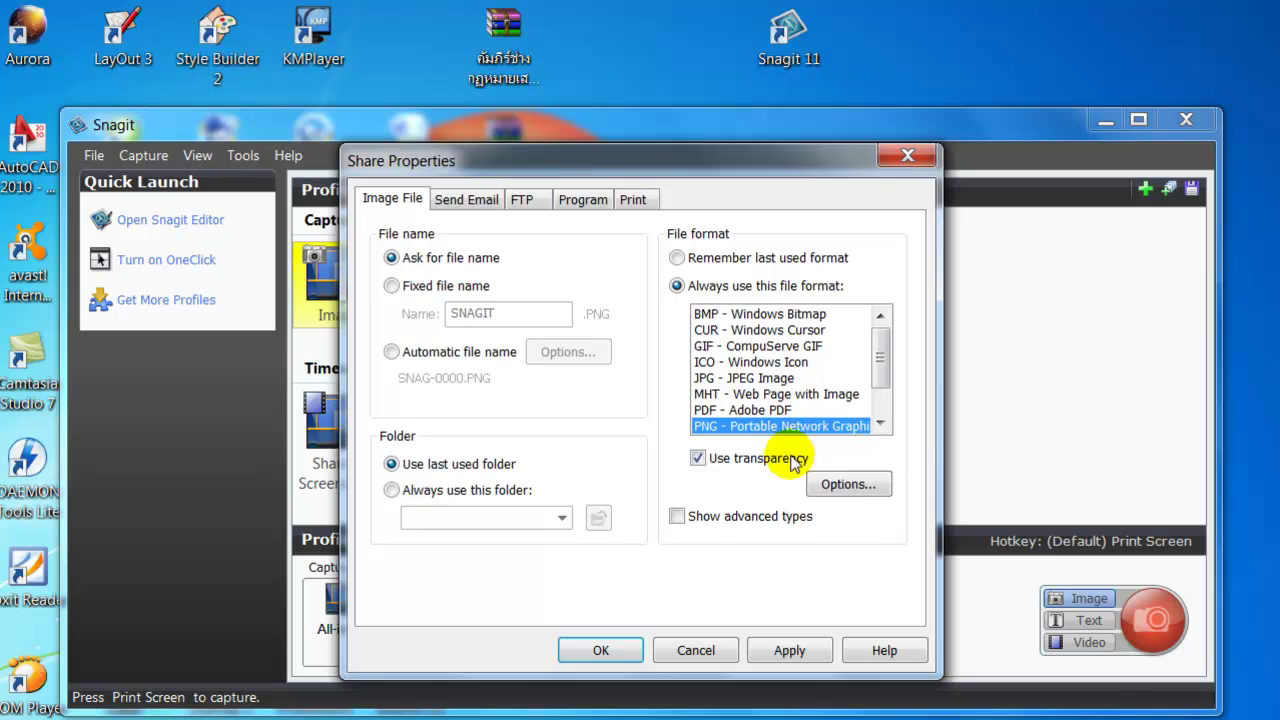
pyautogui.click(862, 486)
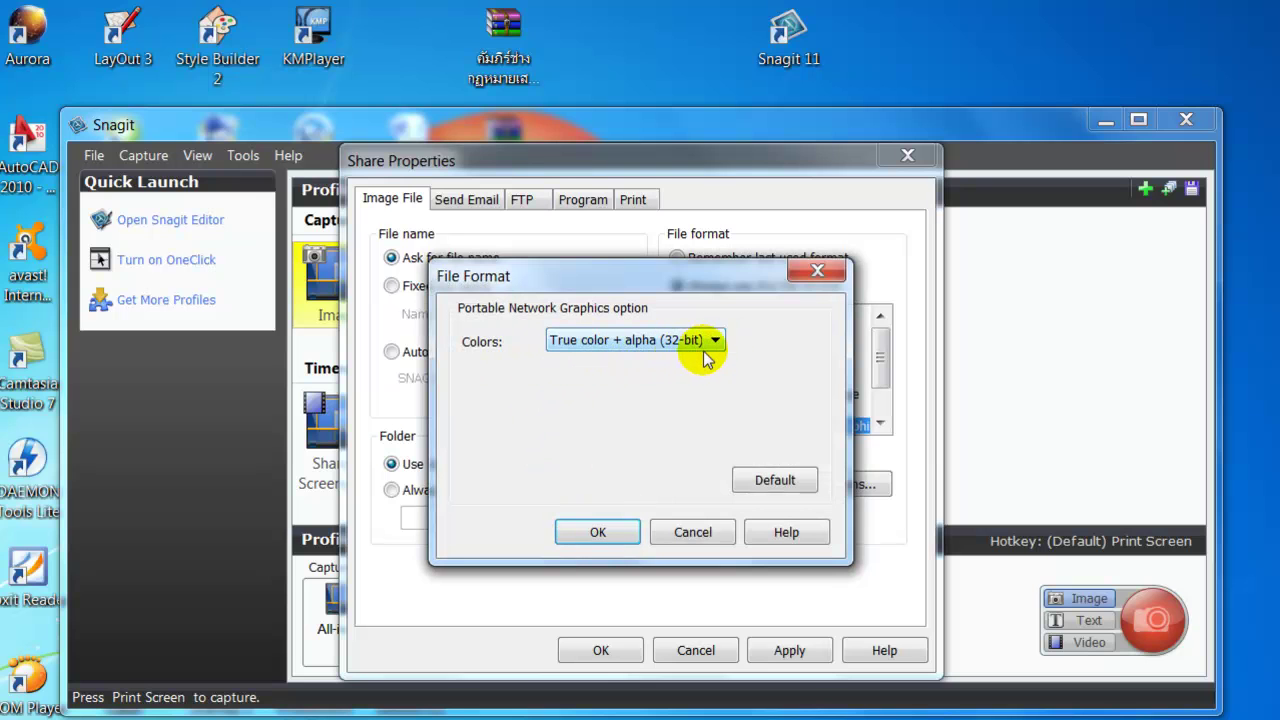
pyautogui.click(599, 531)
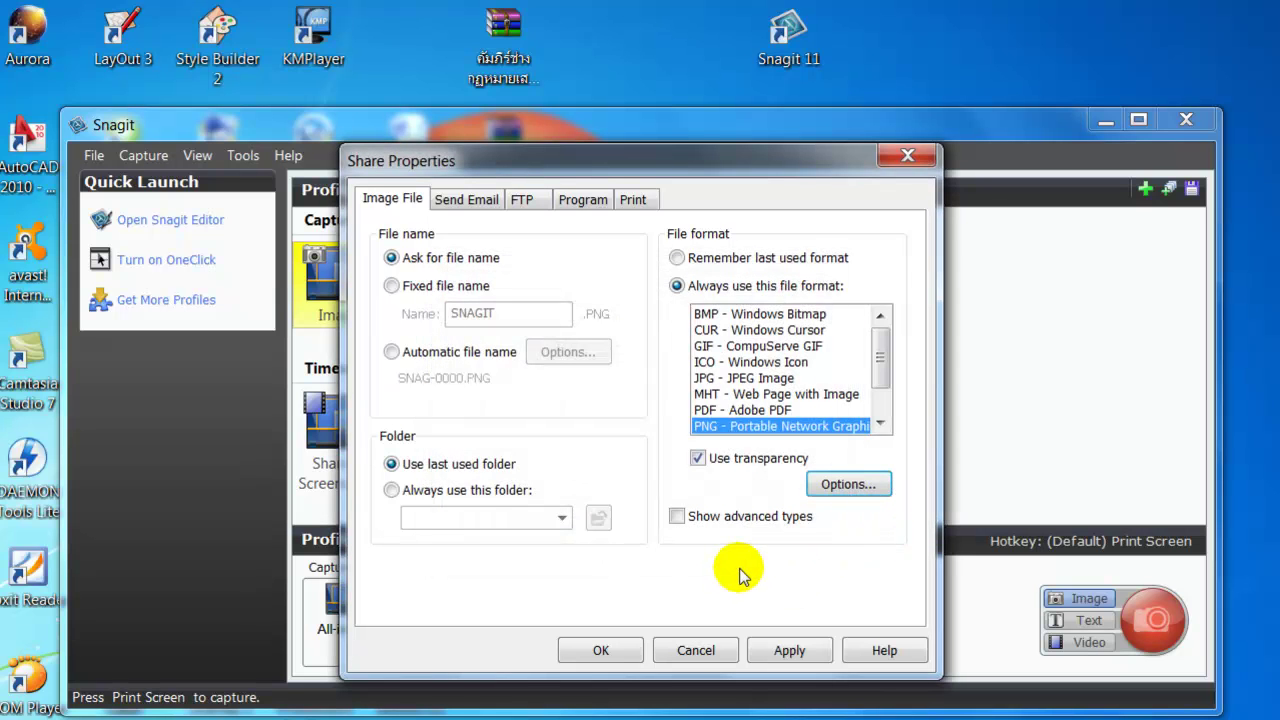
pyautogui.click(677, 516)
pyautogui.click(677, 516)
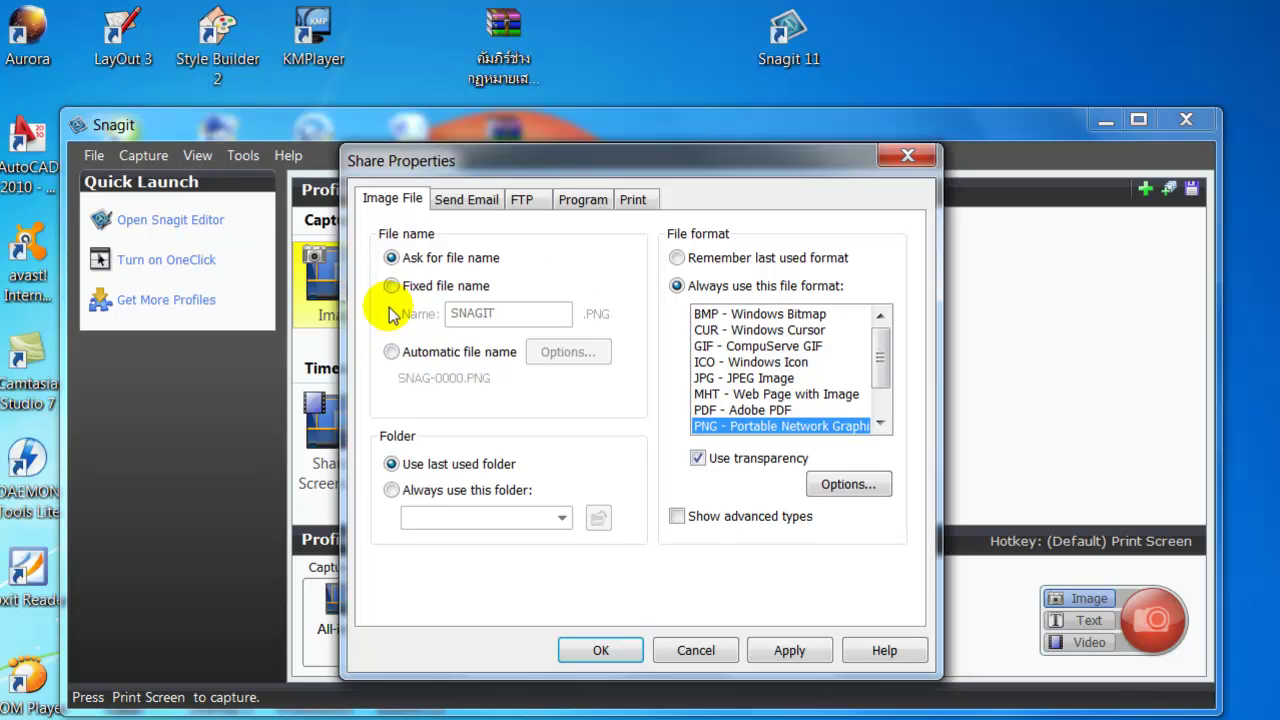
# Try the fixed file name option and settle on automatic file naming for saved images
pyautogui.click(391, 352)
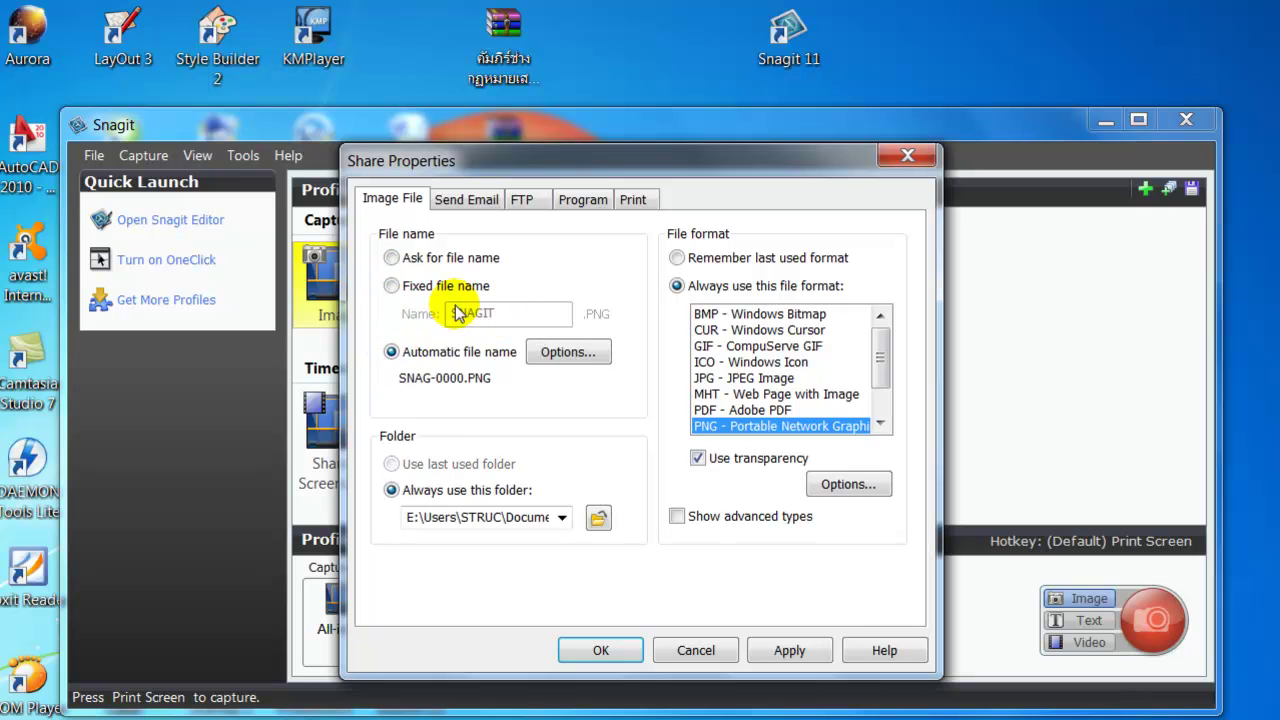
pyautogui.click(391, 286)
pyautogui.moveTo(490, 313); pyautogui.dragTo(403, 312)
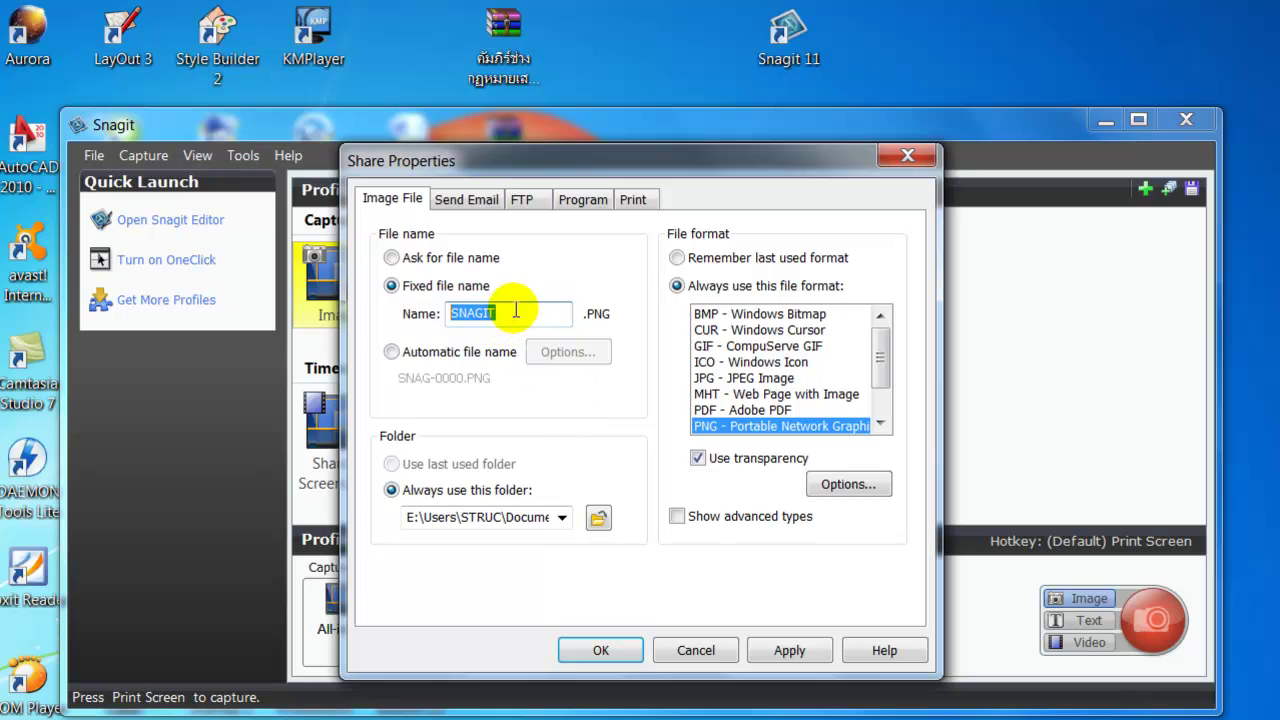
pyautogui.click(391, 353)
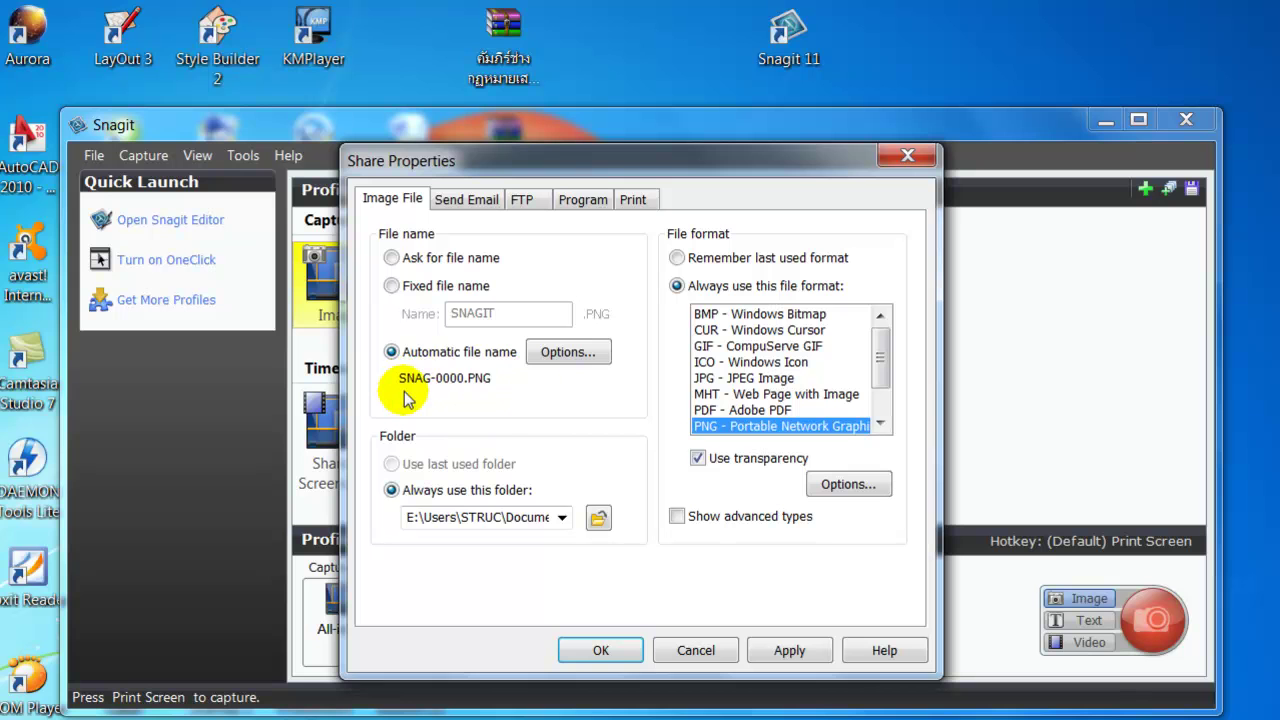
# In the automatic file name options, set the prefix text to "struc -" and the number of digits to 3
pyautogui.click(558, 351)
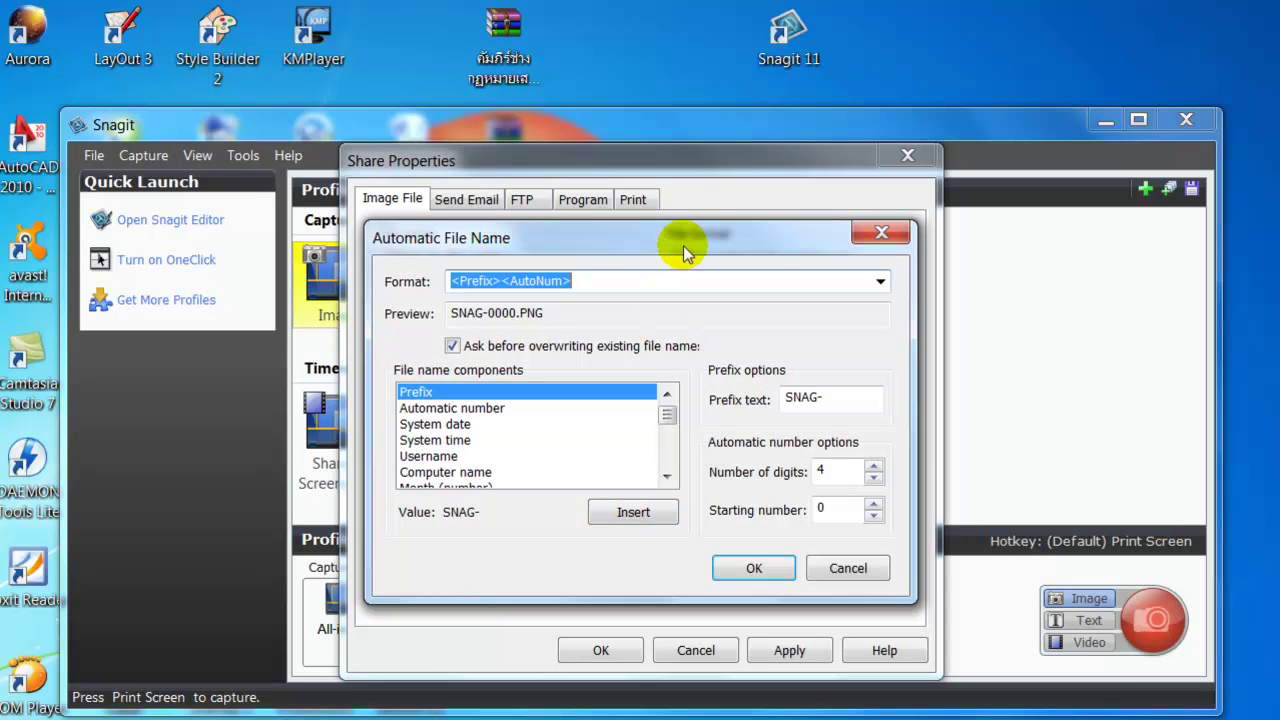
pyautogui.moveTo(683, 245); pyautogui.dragTo(737, 254)
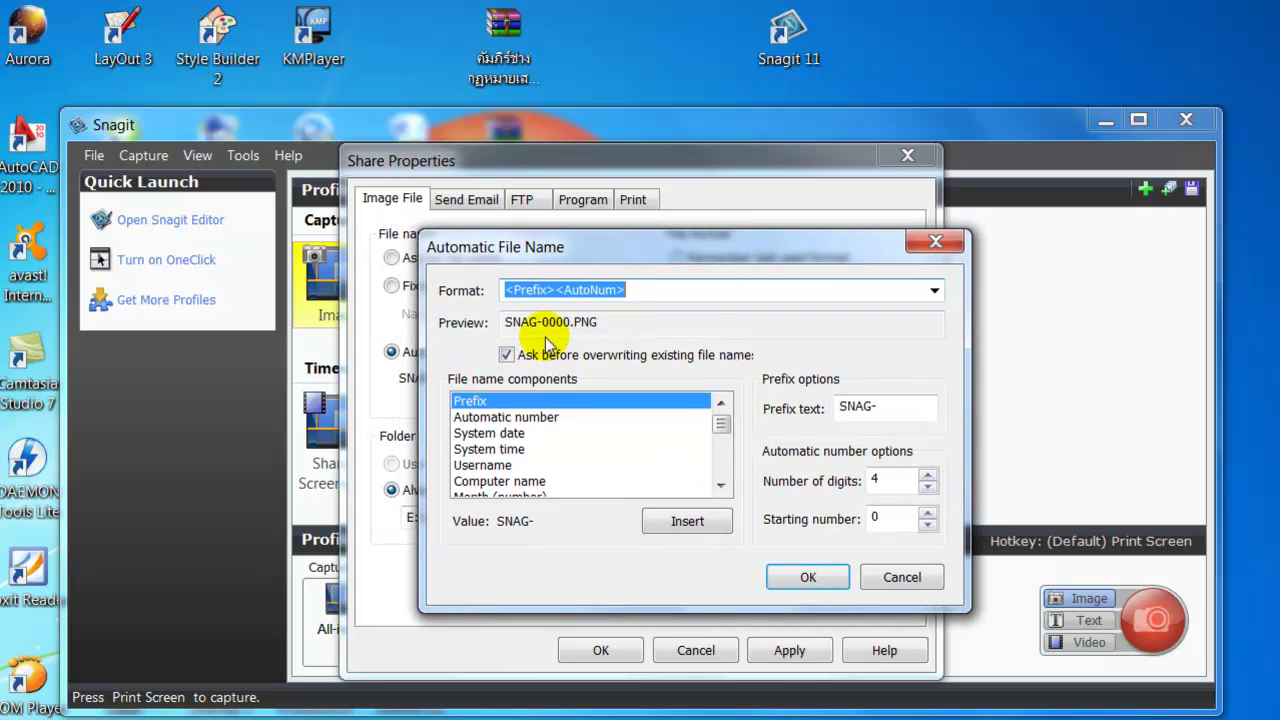
pyautogui.click(556, 290)
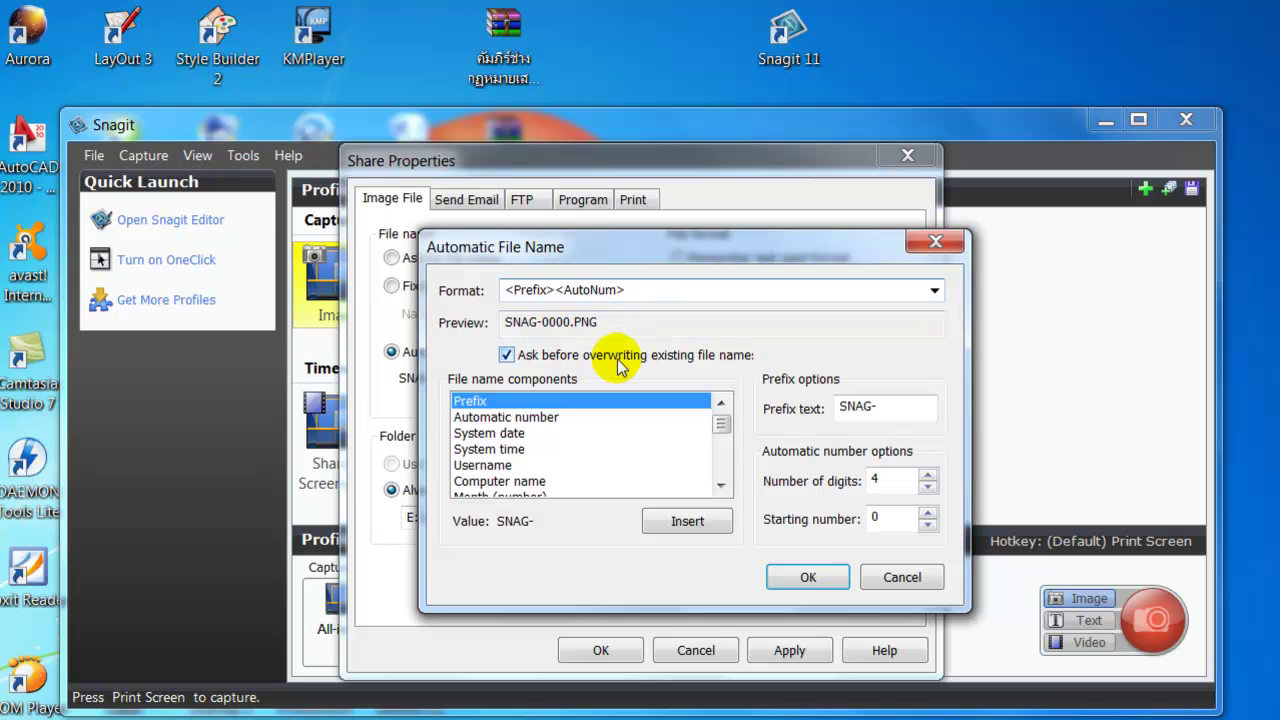
pyautogui.doubleClick(869, 408)
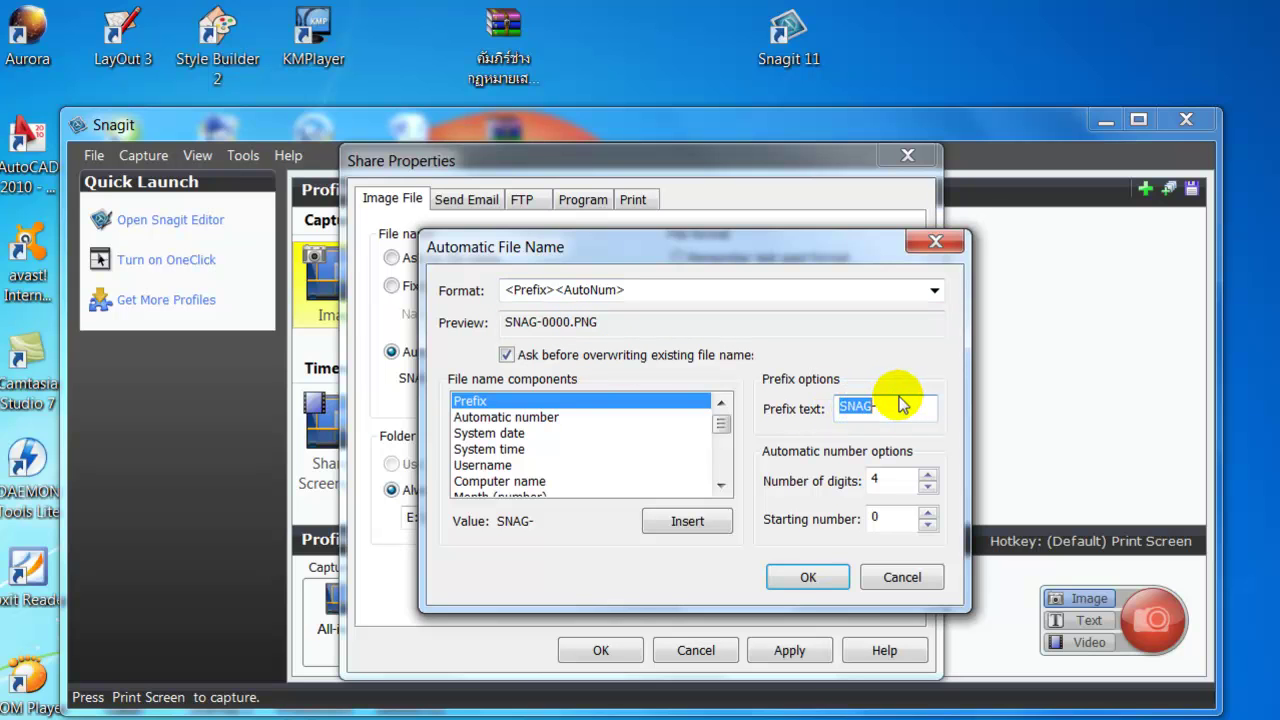
pyautogui.write('struc -')
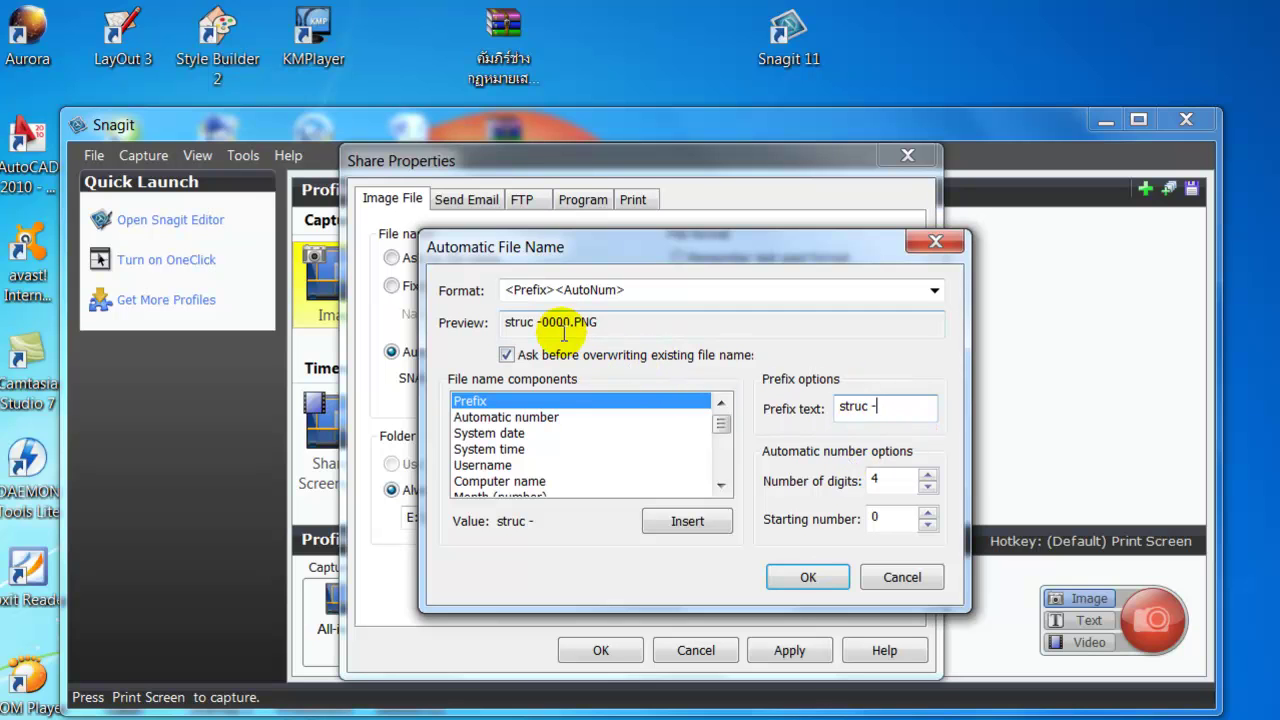
pyautogui.click(928, 485)
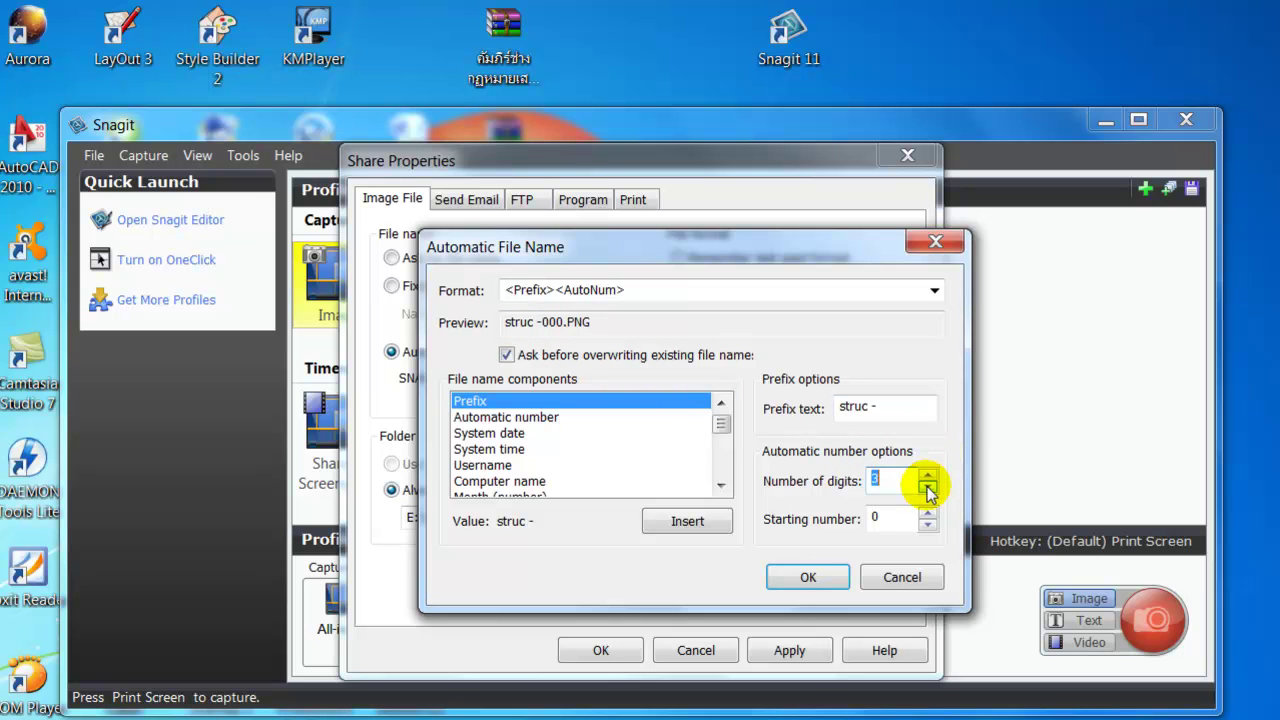
pyautogui.moveTo(545, 317); pyautogui.dragTo(555, 317)
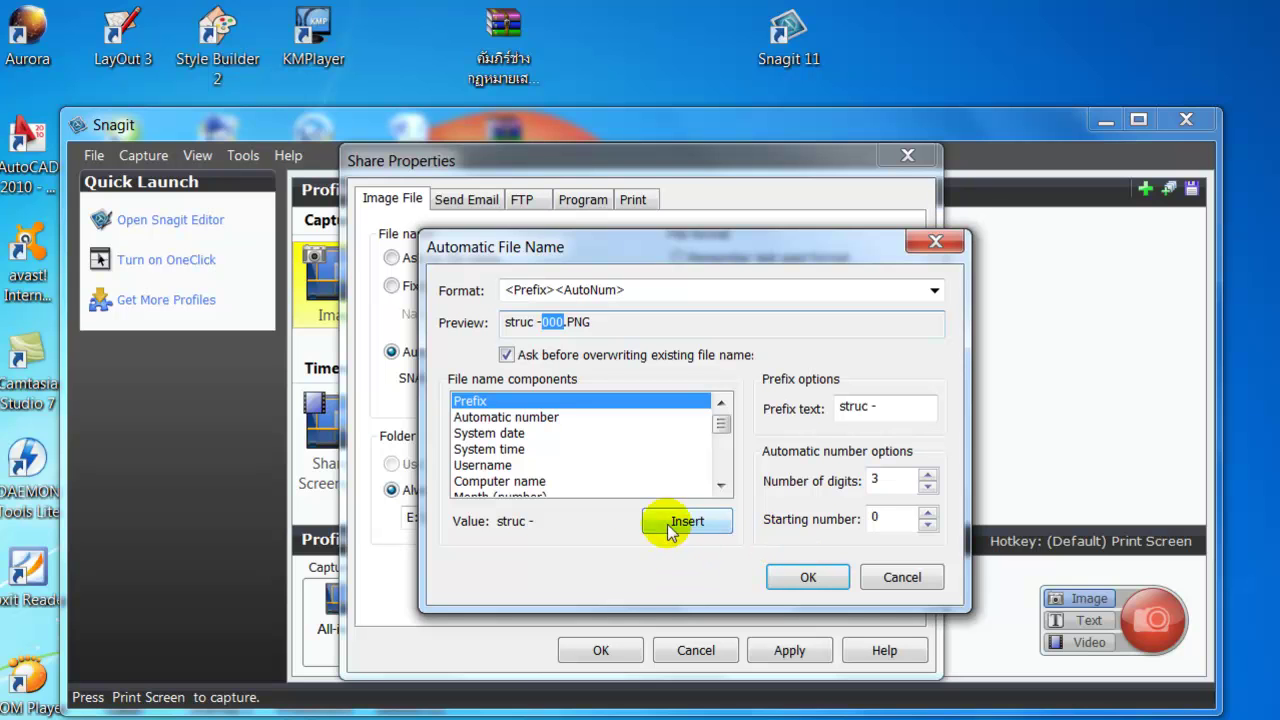
# Append the system date, an underscore and the system time to the file name format after the automatic number
pyautogui.click(645, 289)
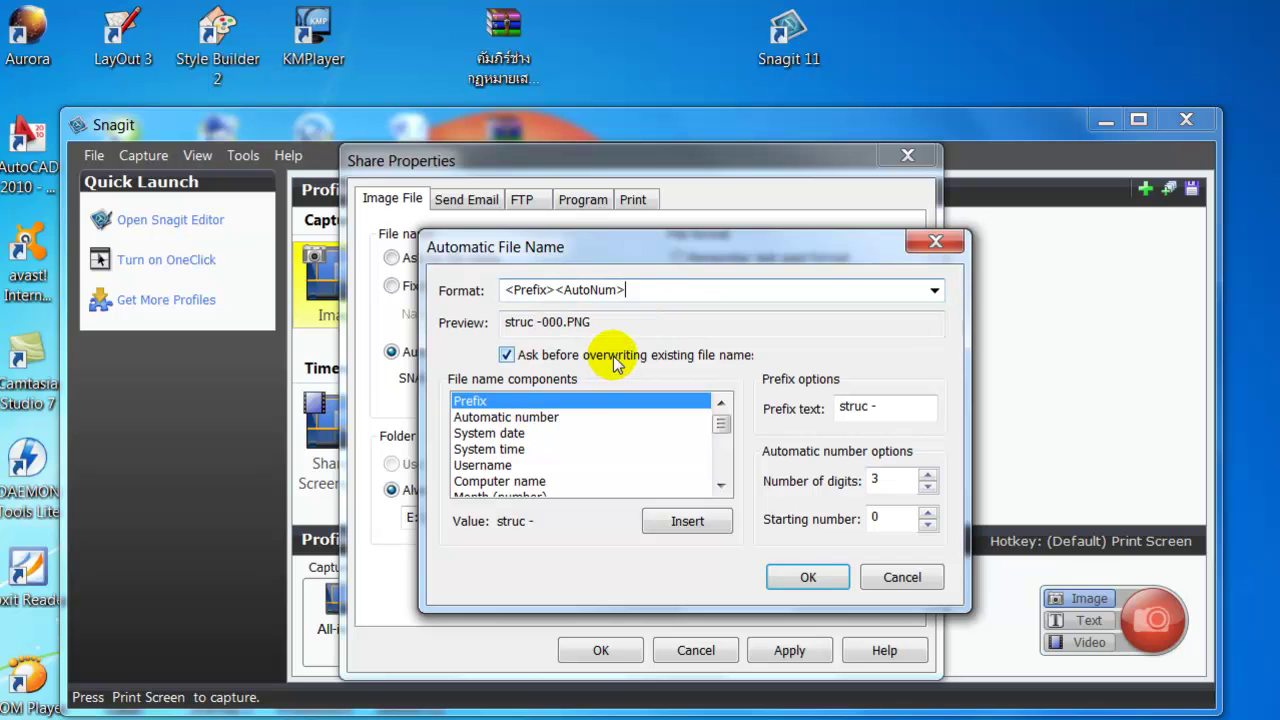
pyautogui.click(498, 436)
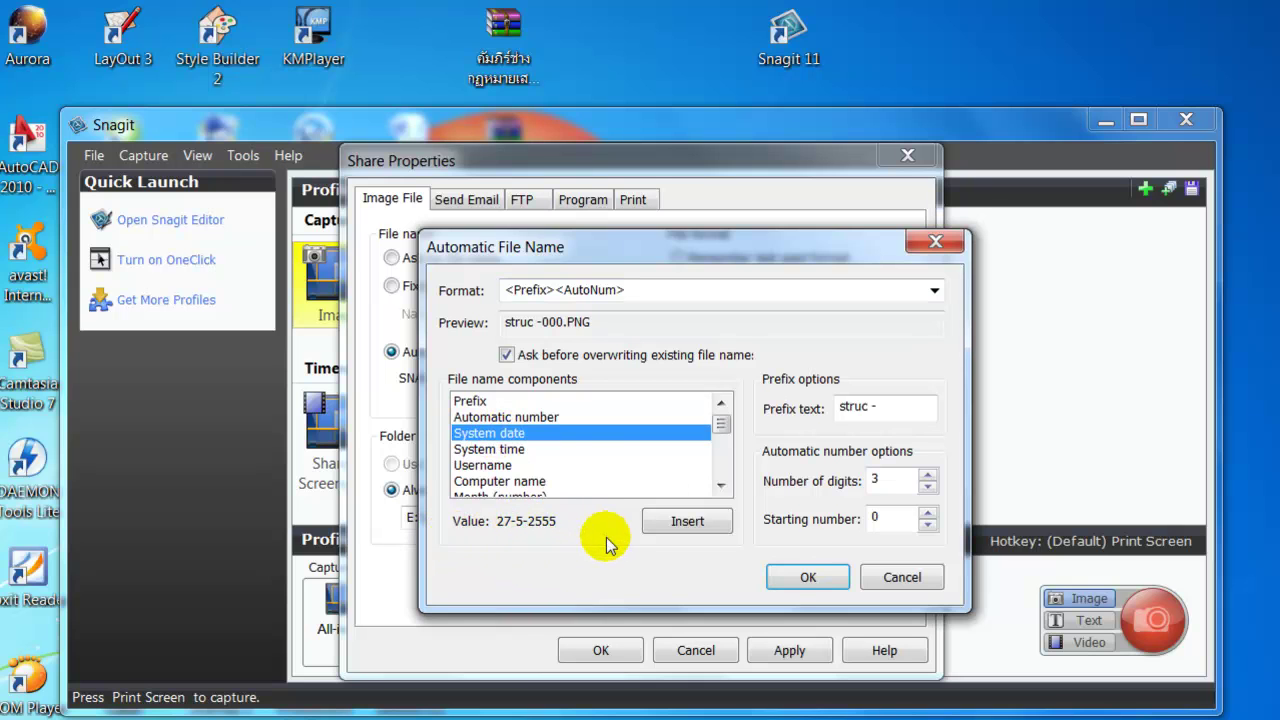
pyautogui.click(690, 522)
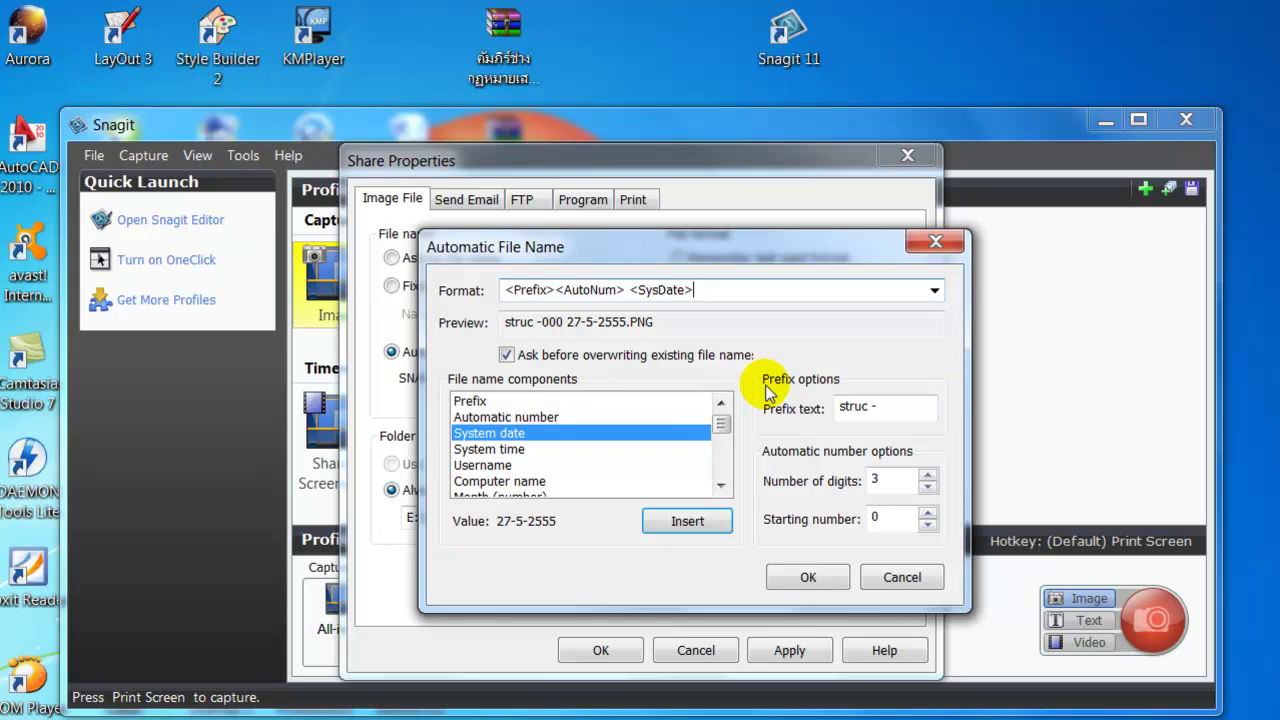
pyautogui.write('_')
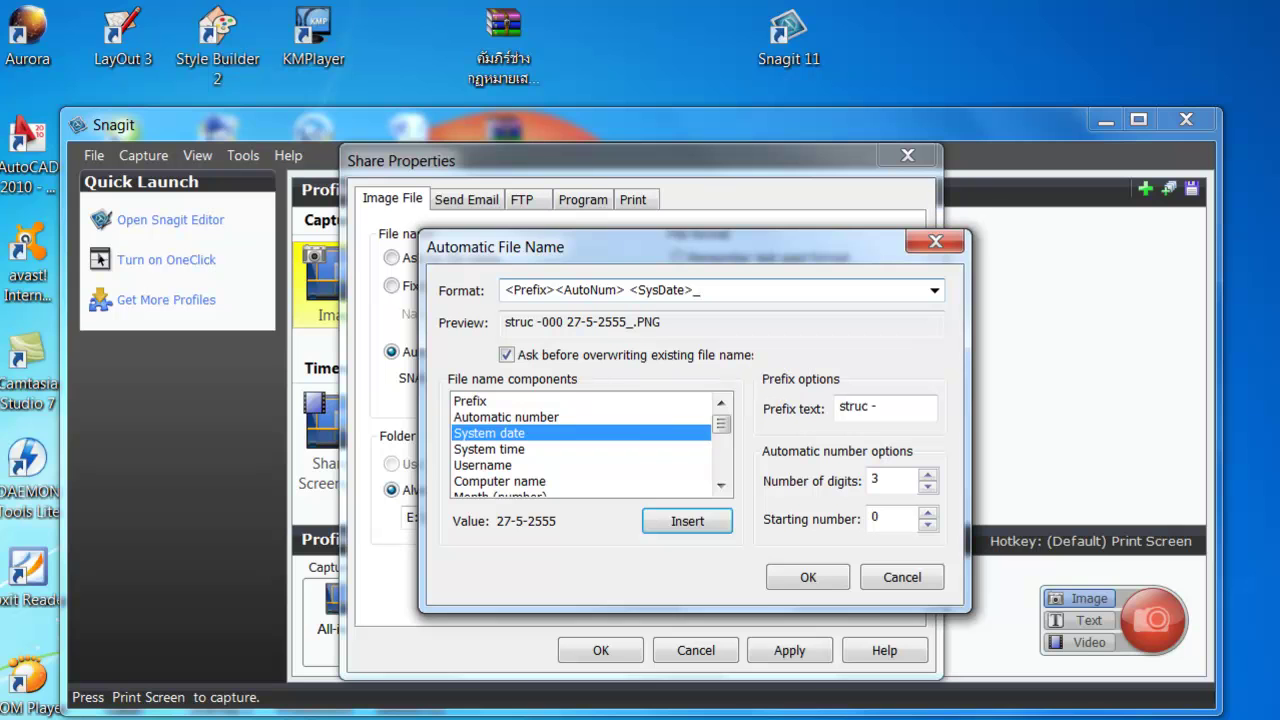
pyautogui.click(519, 452)
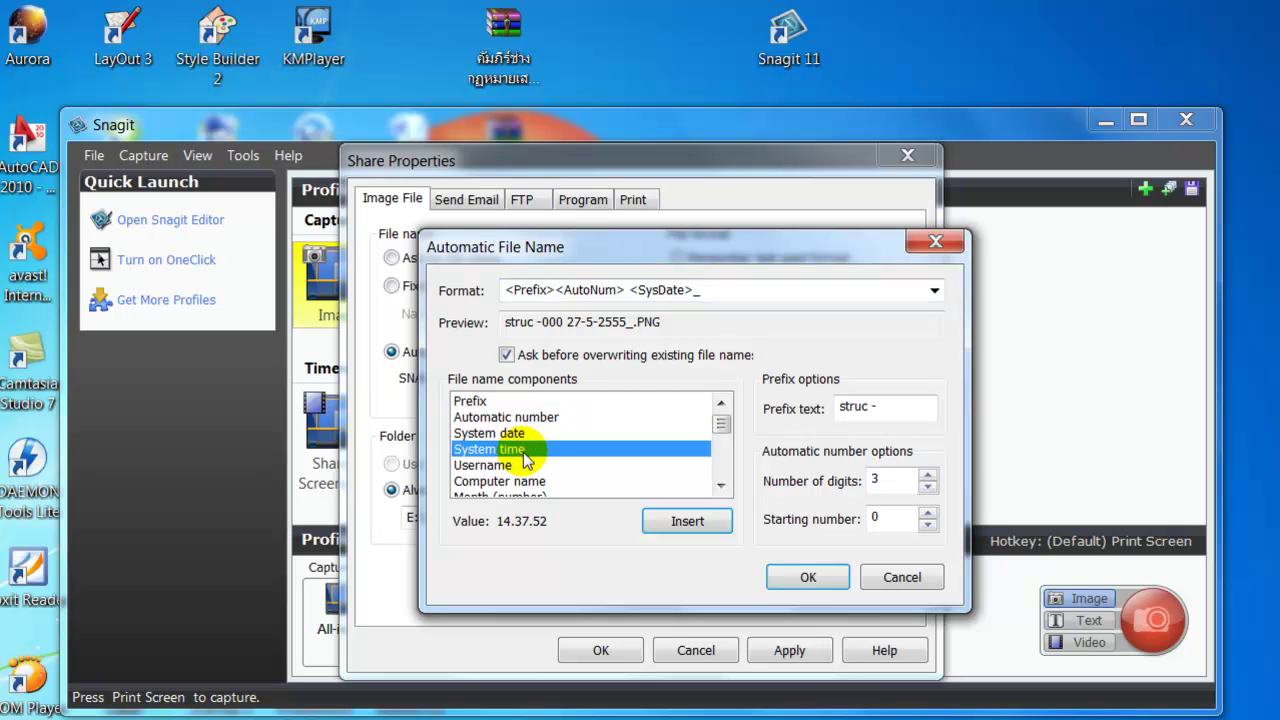
pyautogui.click(686, 523)
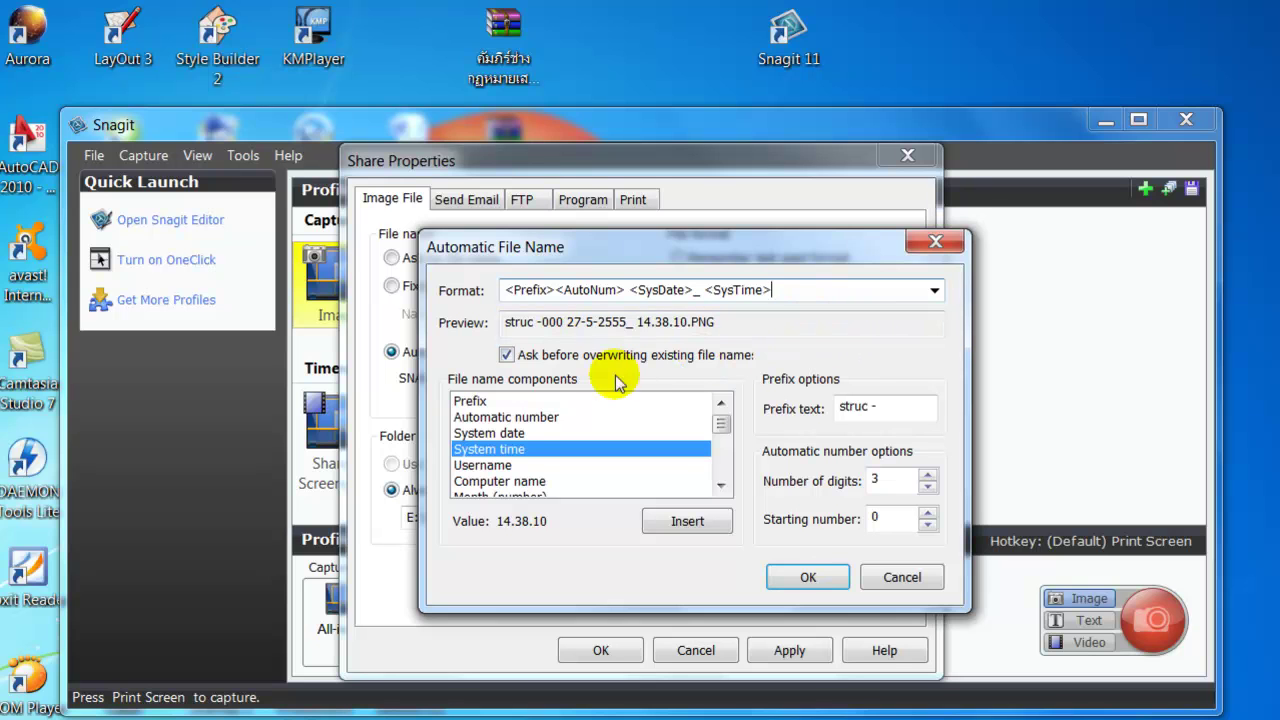
# Confirm the automatic file name format and always save captures to the New folder on the desktop, applying the share properties
pyautogui.click(808, 578)
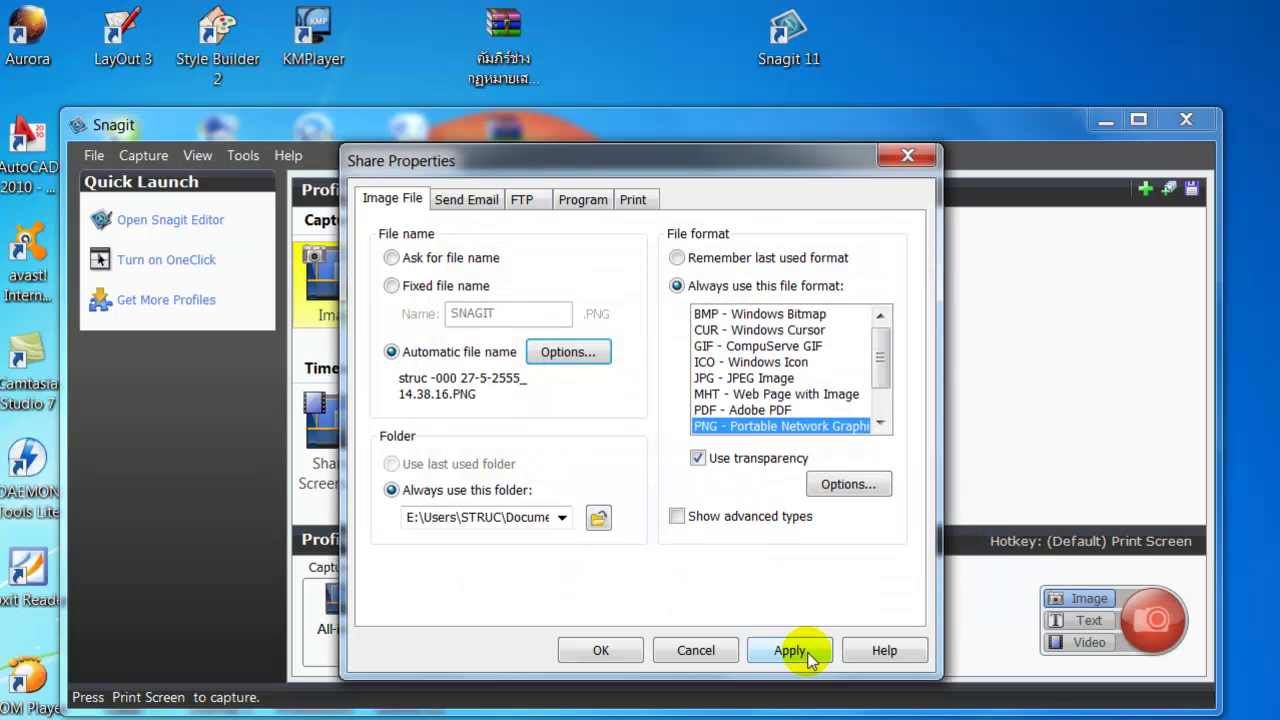
pyautogui.click(393, 491)
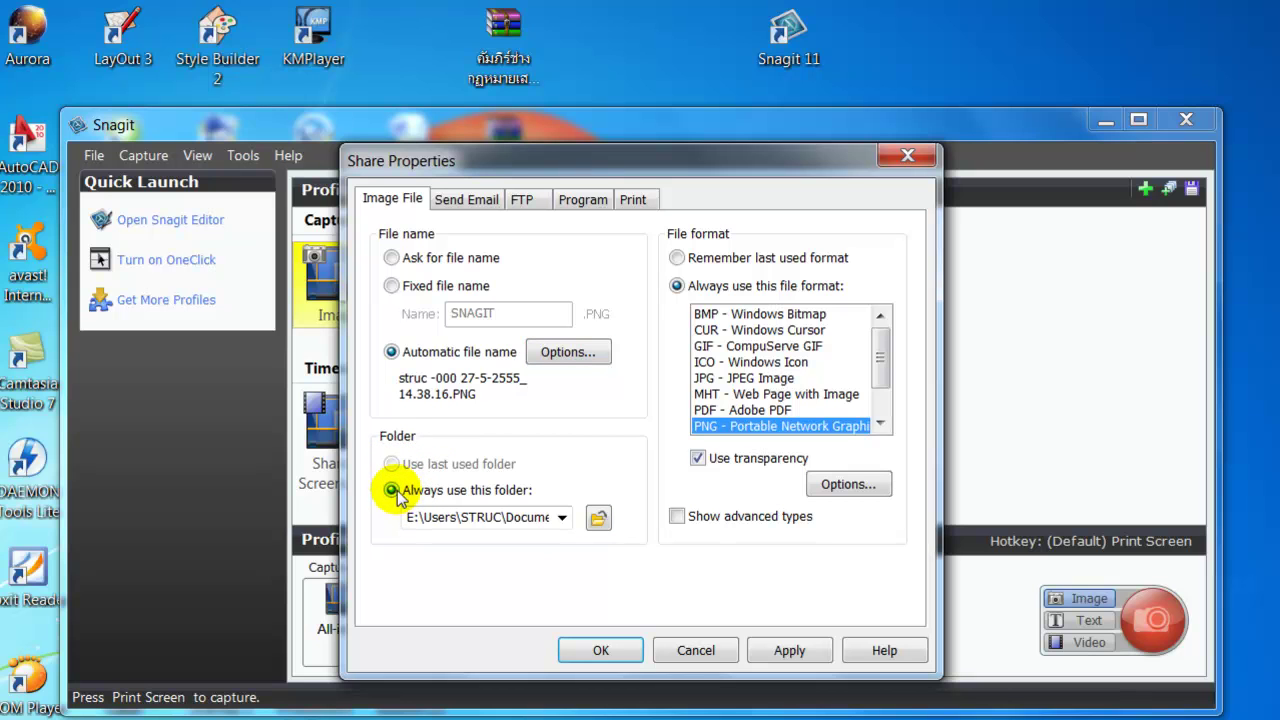
pyautogui.click(598, 519)
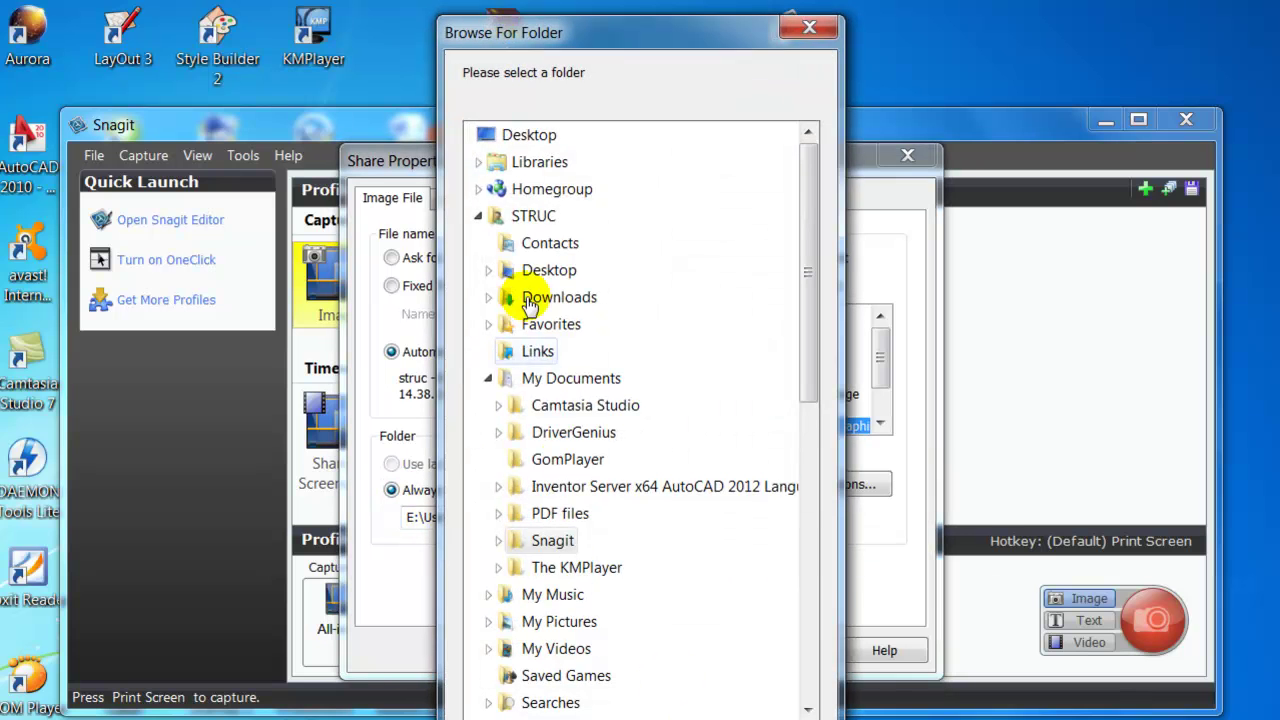
pyautogui.click(520, 136)
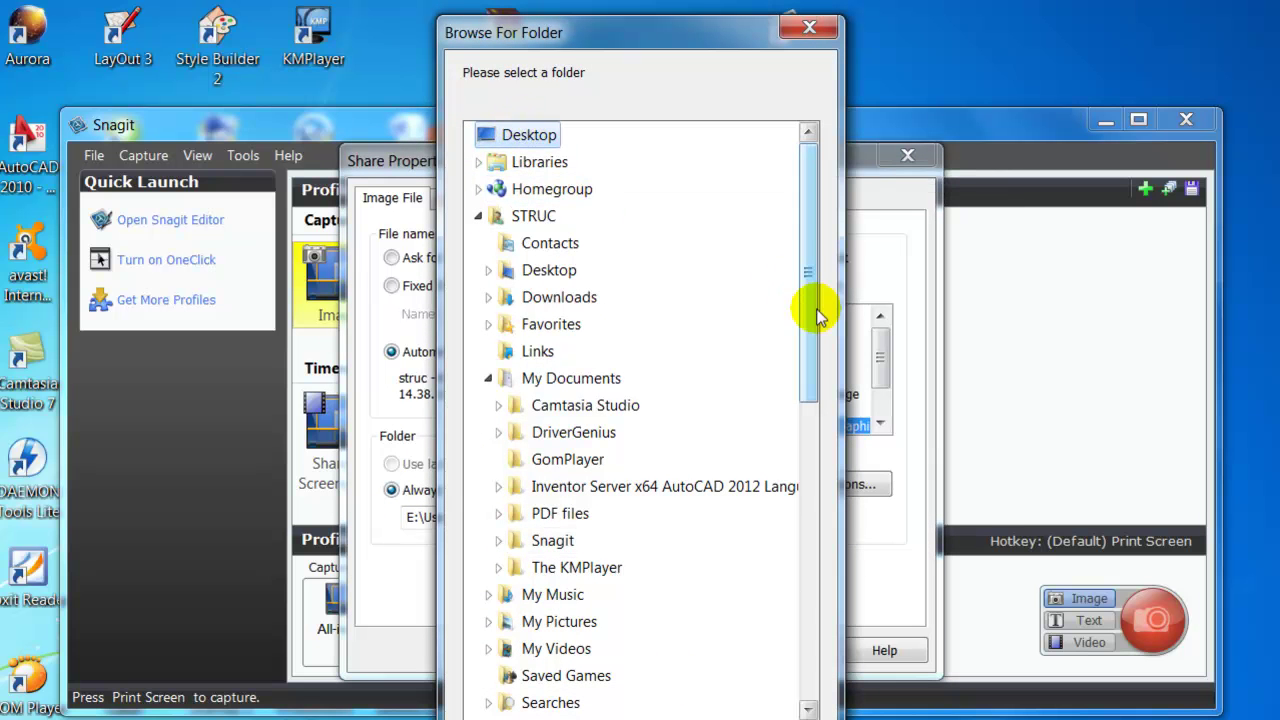
pyautogui.moveTo(820, 320); pyautogui.dragTo(815, 540)
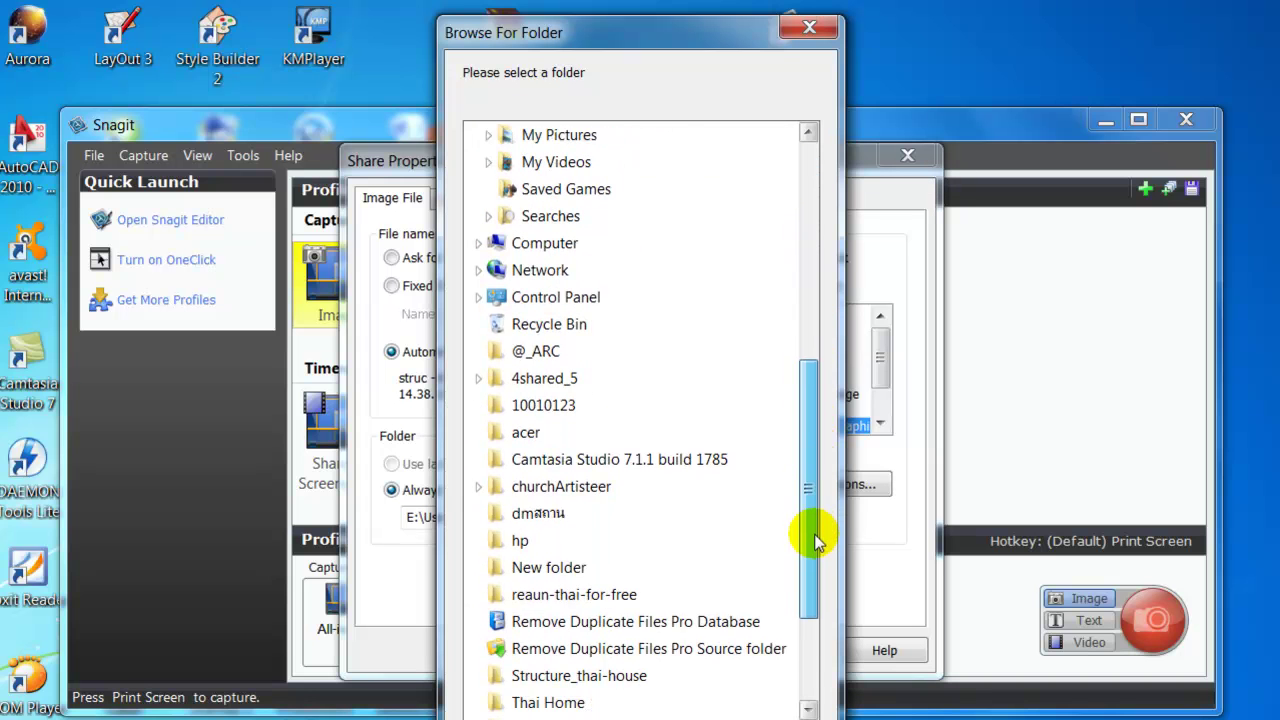
pyautogui.click(569, 567)
pyautogui.press('Return')
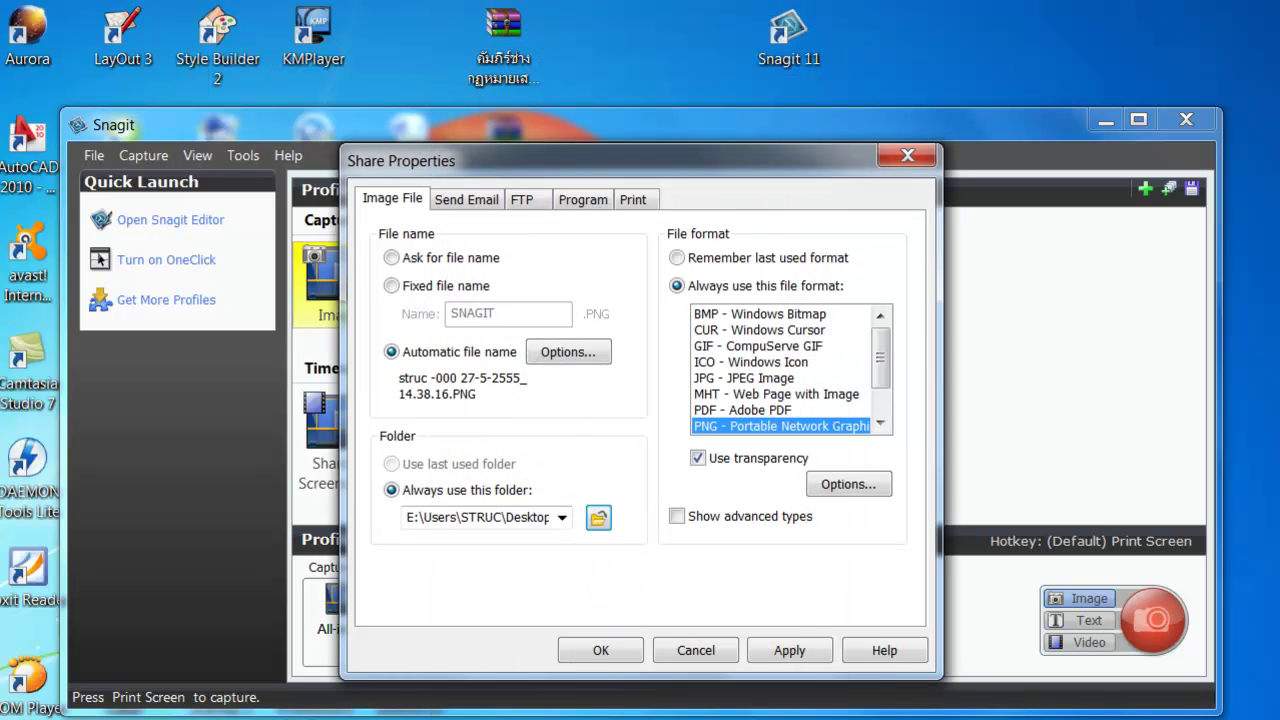
pyautogui.click(789, 650)
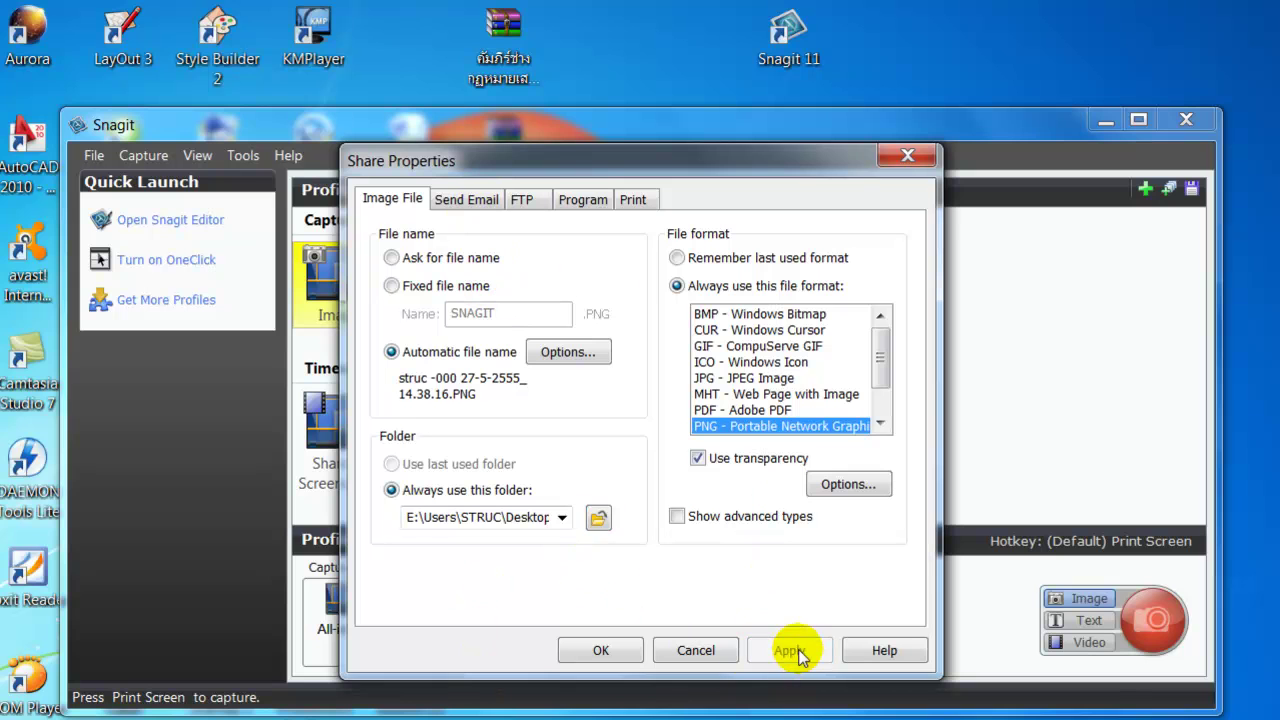
# Review the email, FTP, program and print sharing settings, and accept the share properties
pyautogui.click(462, 200)
pyautogui.click(522, 200)
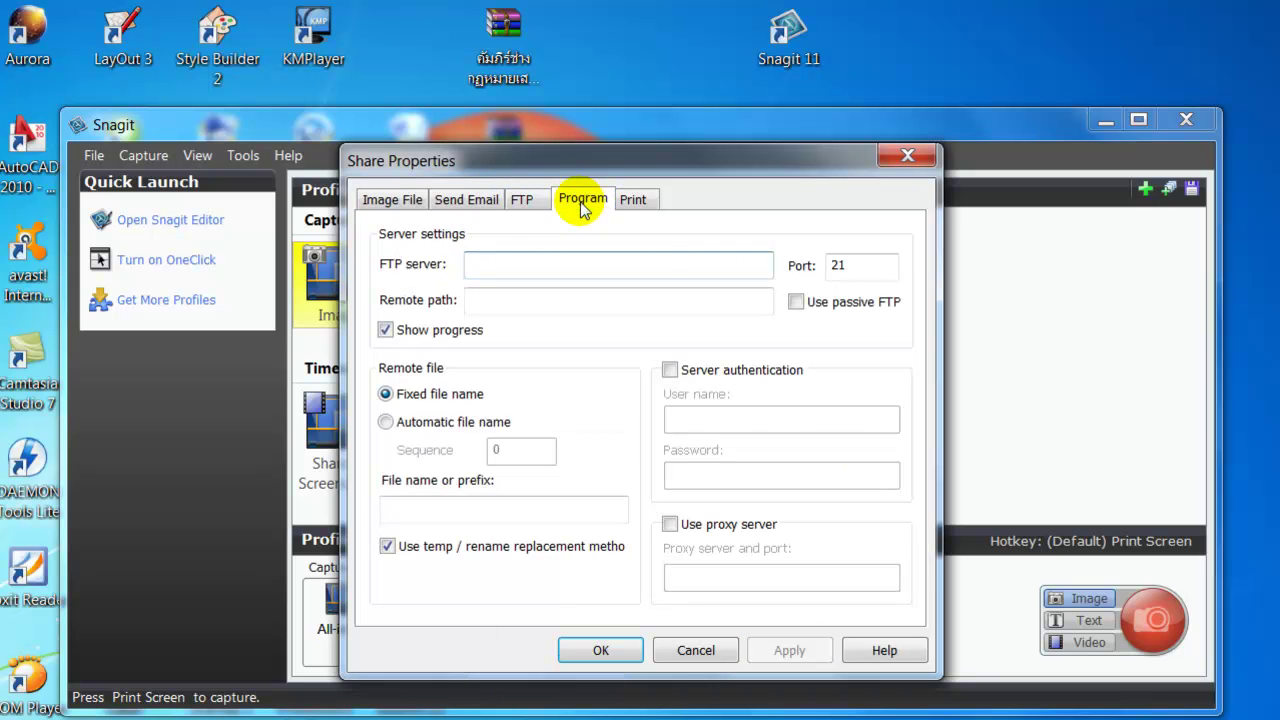
pyautogui.click(582, 200)
pyautogui.click(636, 200)
pyautogui.click(448, 200)
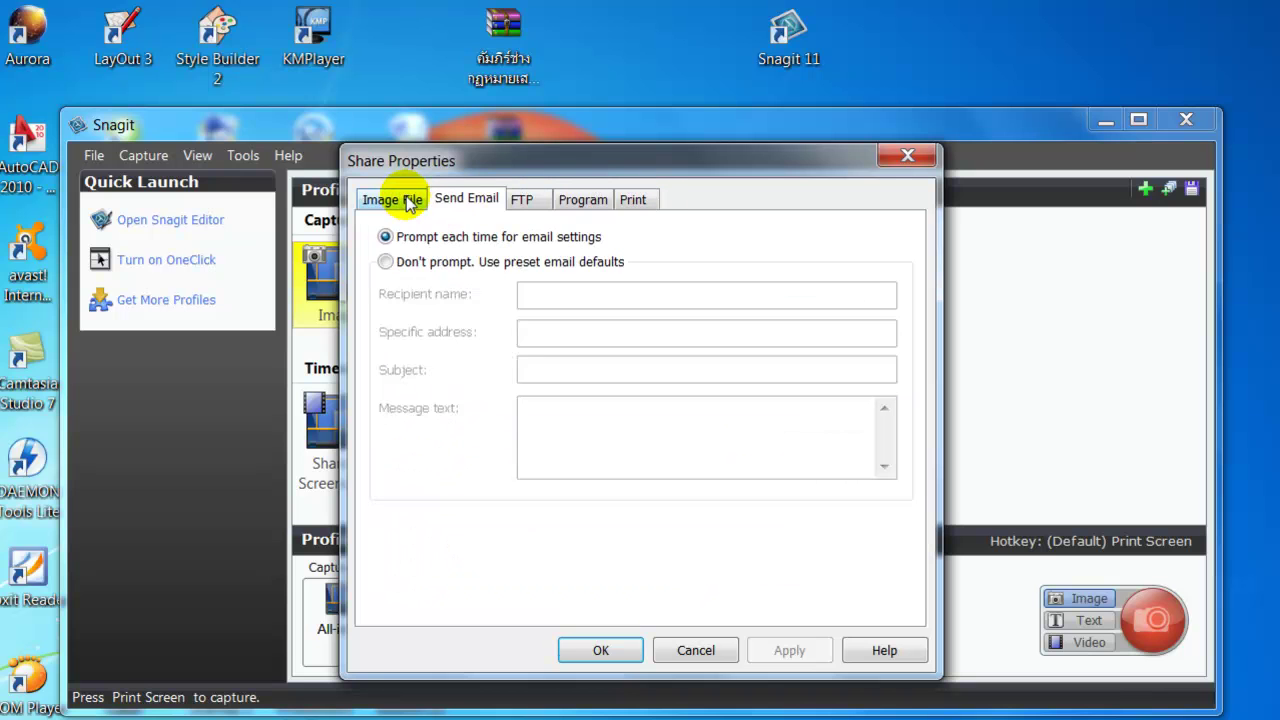
pyautogui.click(410, 200)
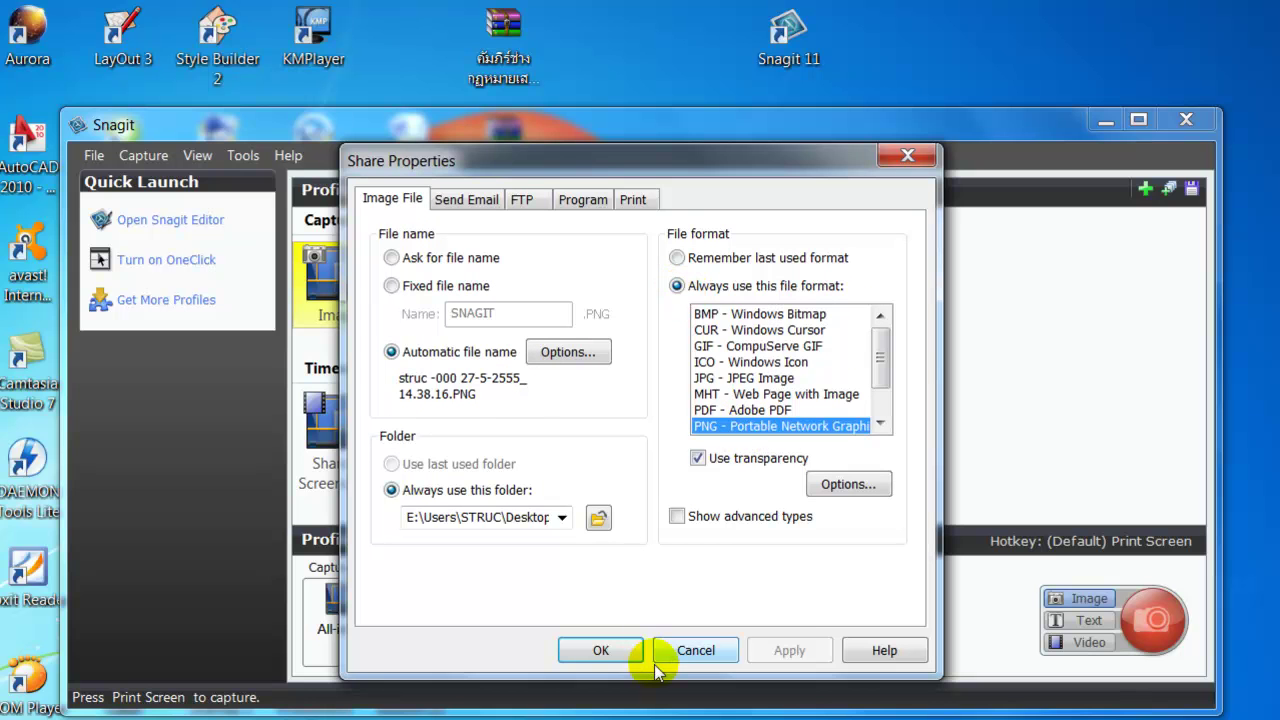
pyautogui.click(600, 650)
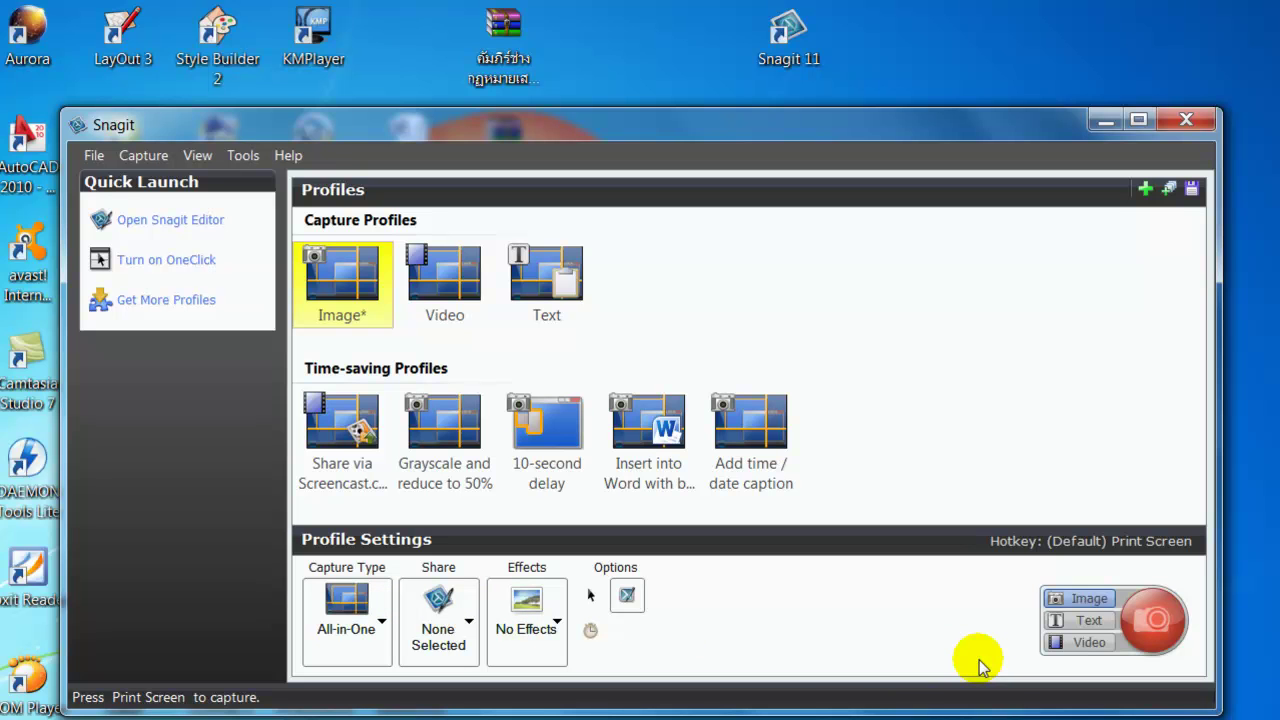
# Look through the capture type properties, from fixed region, menu and scrolling to extended window and links/hotspots, and close them
pyautogui.click(380, 624)
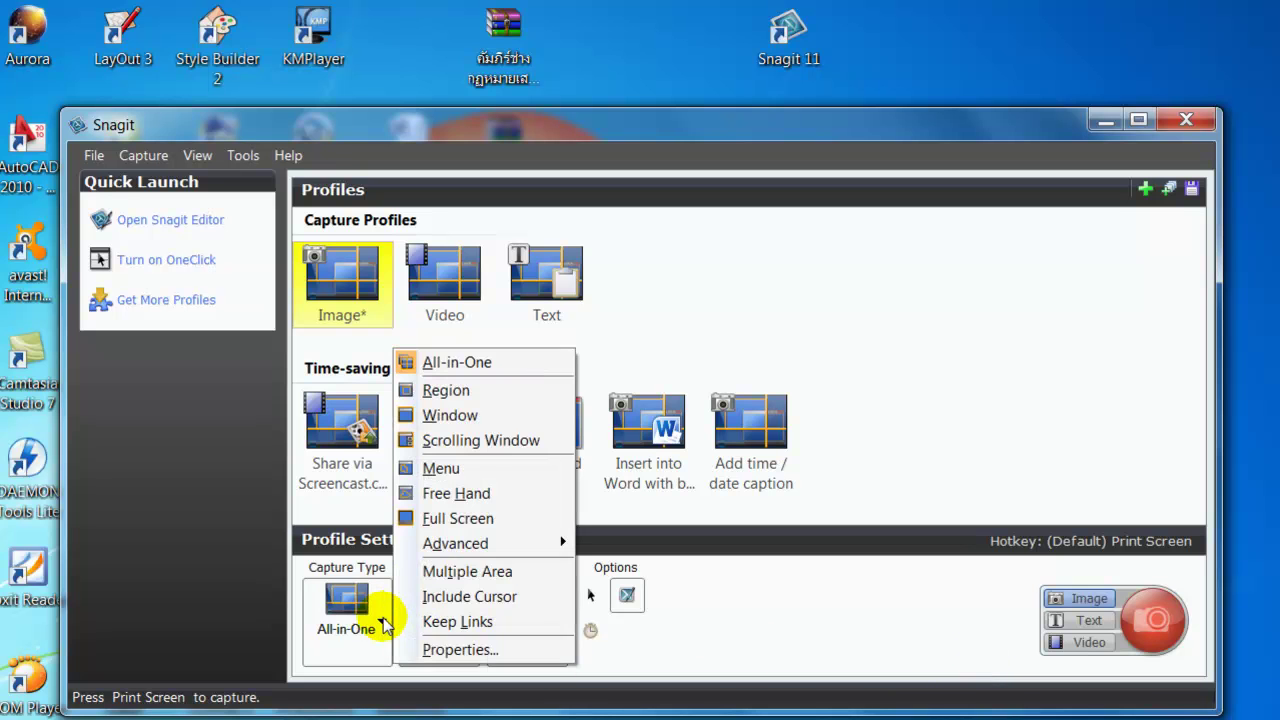
pyautogui.click(434, 650)
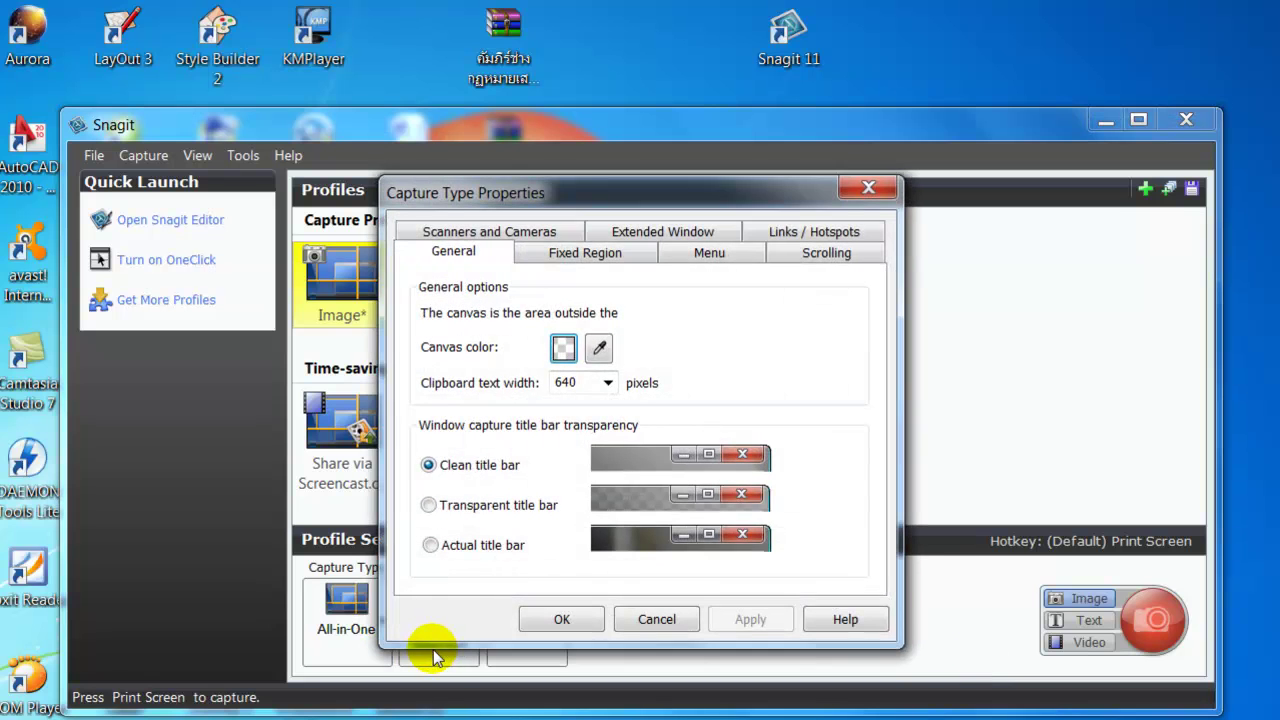
pyautogui.click(614, 256)
pyautogui.click(712, 253)
pyautogui.click(814, 256)
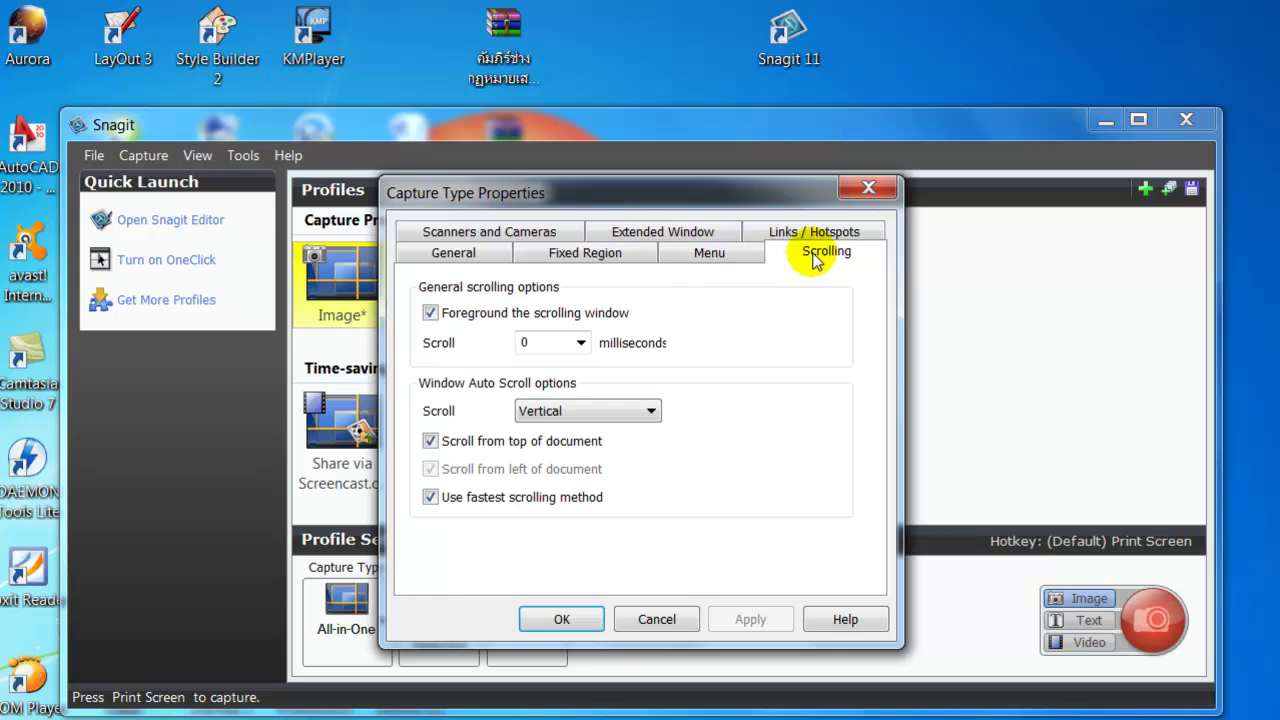
pyautogui.click(812, 231)
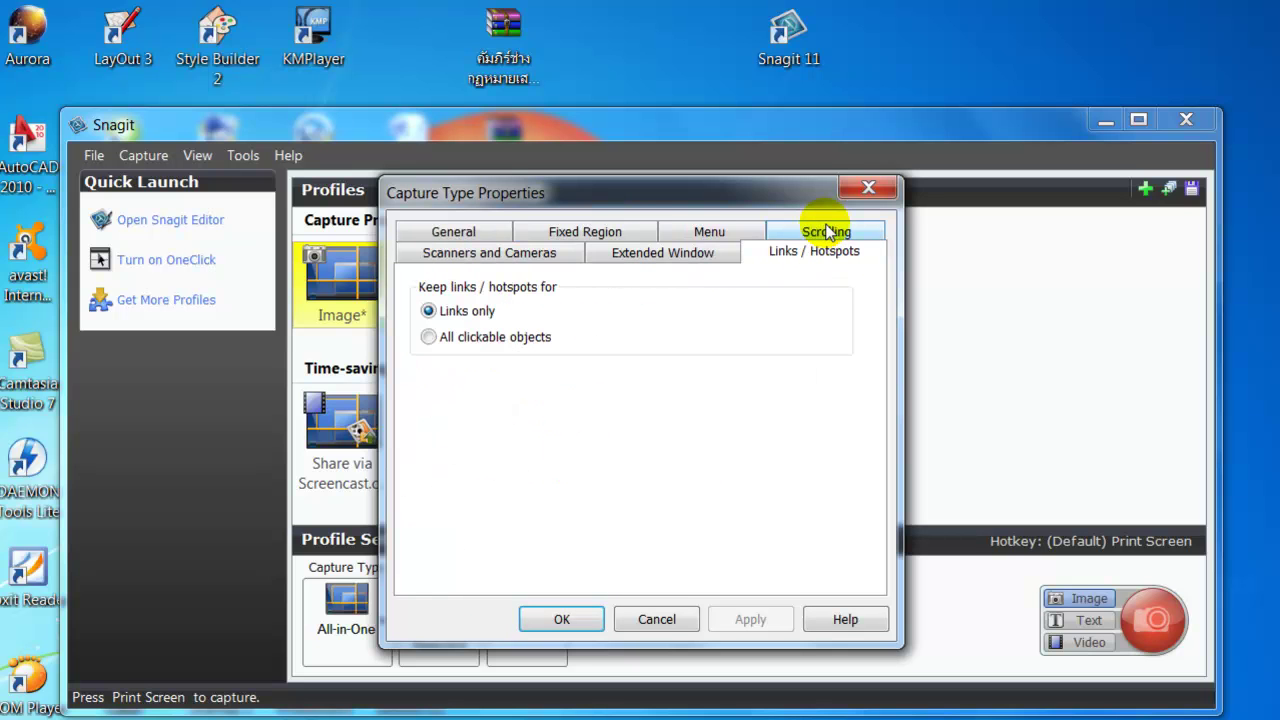
pyautogui.click(470, 234)
pyautogui.click(585, 250)
pyautogui.click(670, 236)
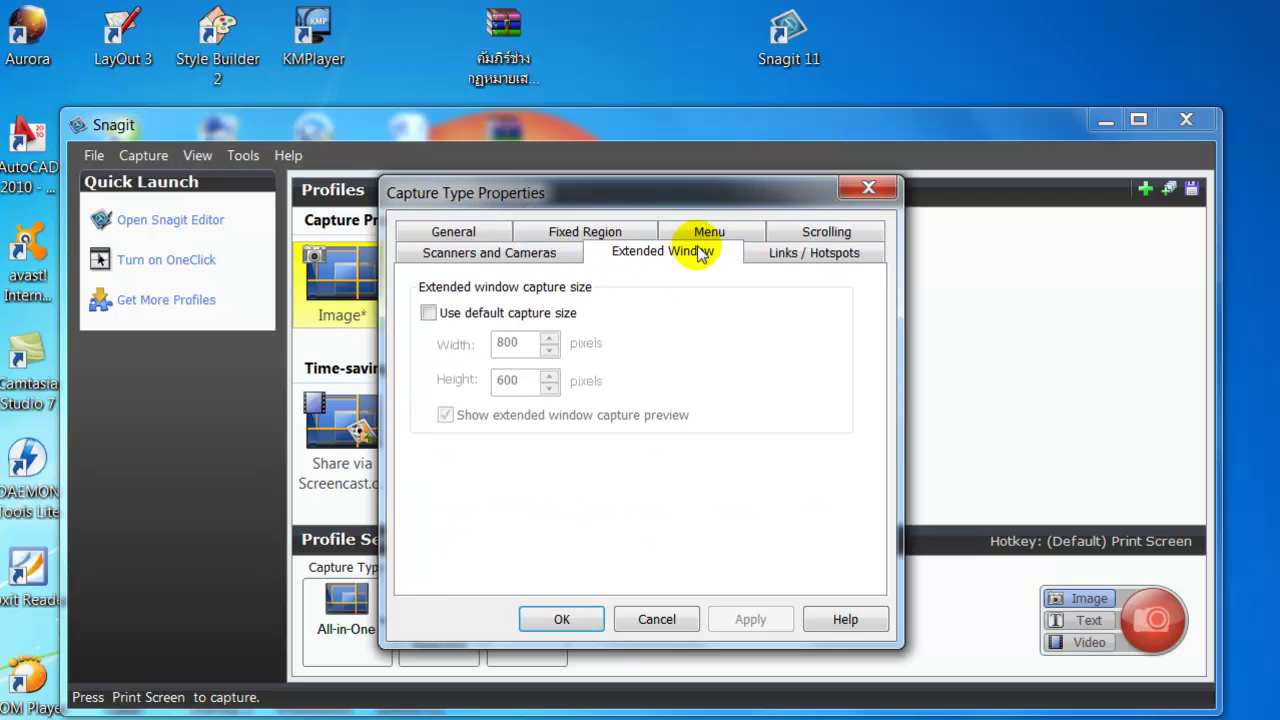
pyautogui.click(785, 252)
pyautogui.click(868, 188)
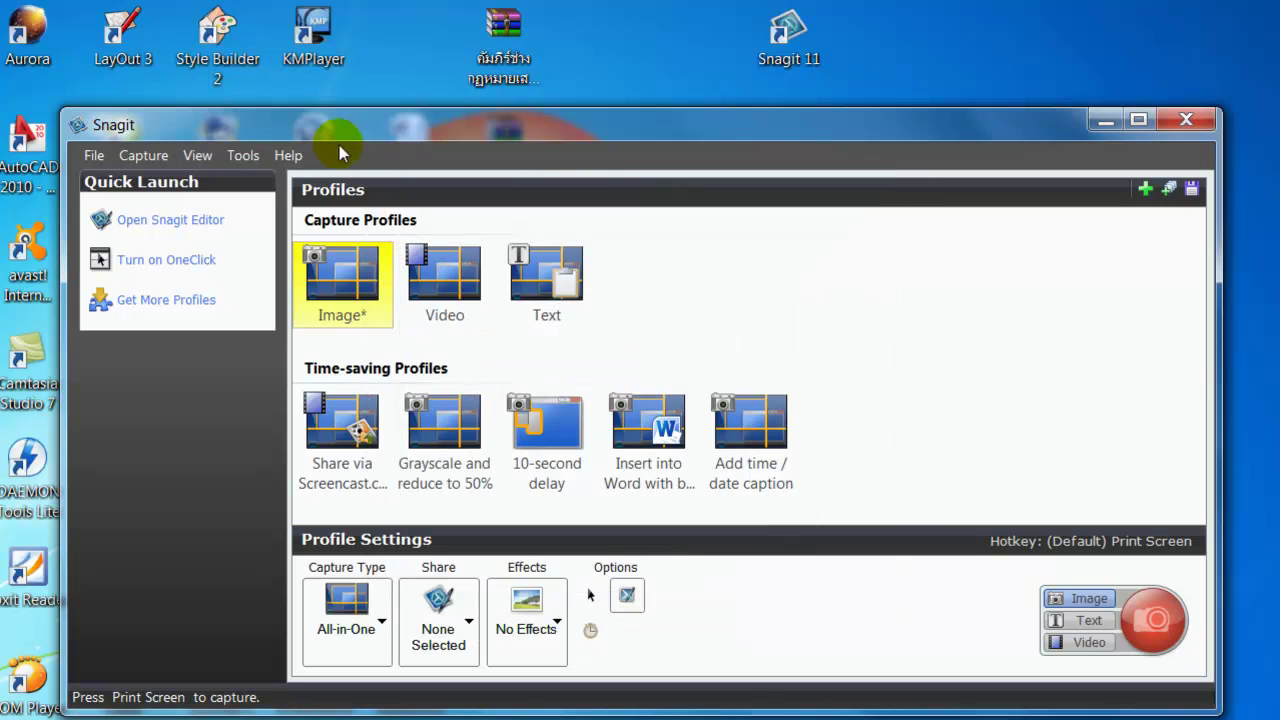
# Examine the program preferences for hotkeys, program options, notifications, updates and Improve Snagit participation, and close them
pyautogui.click(243, 155)
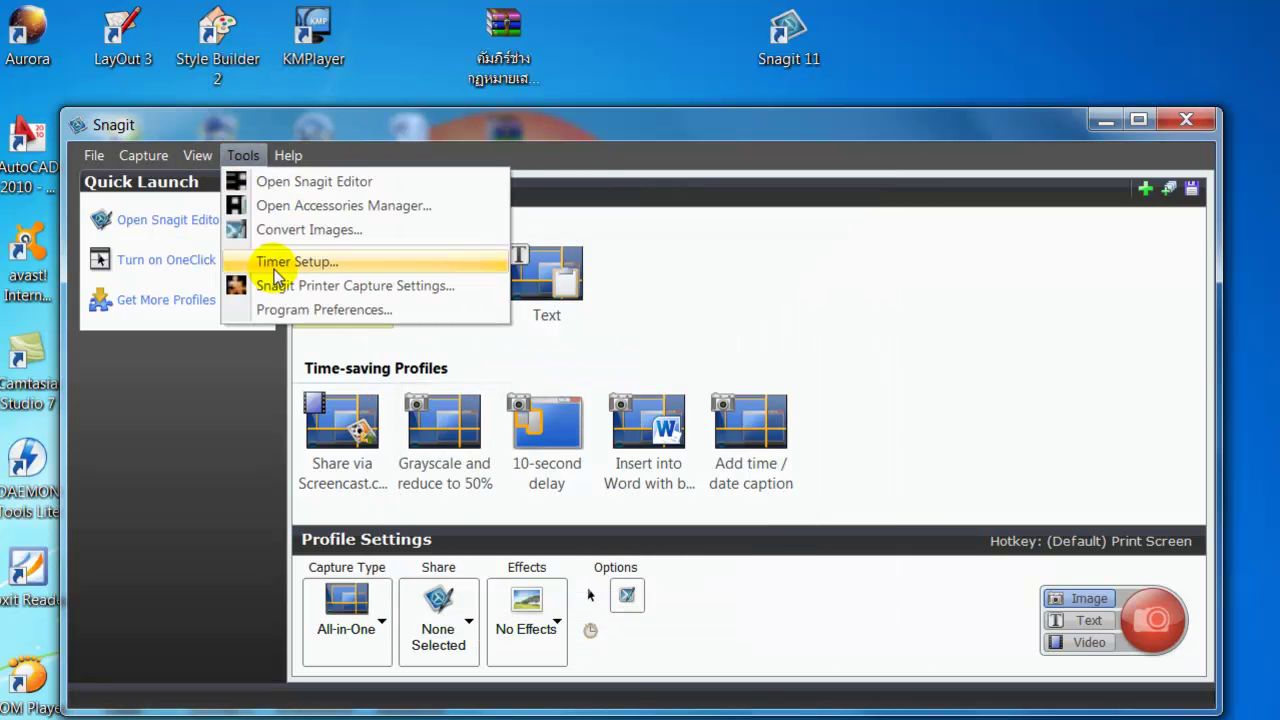
pyautogui.click(300, 311)
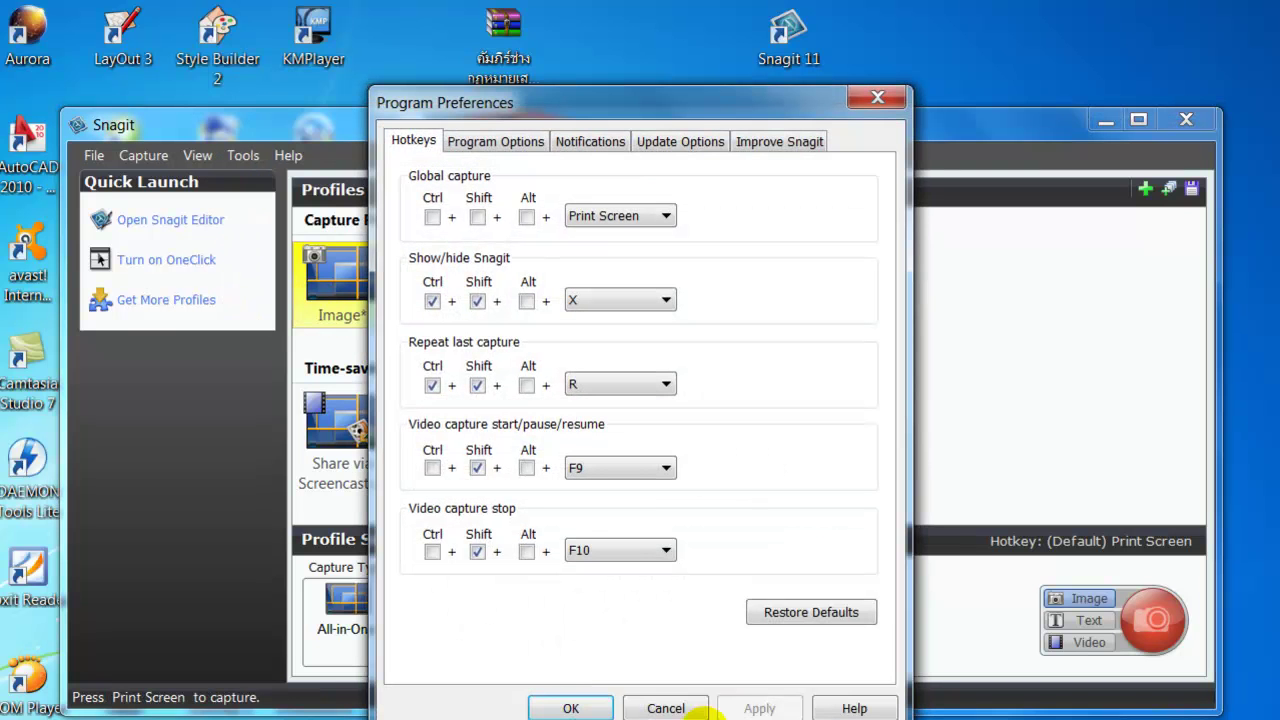
pyautogui.moveTo(655, 102); pyautogui.dragTo(843, 29)
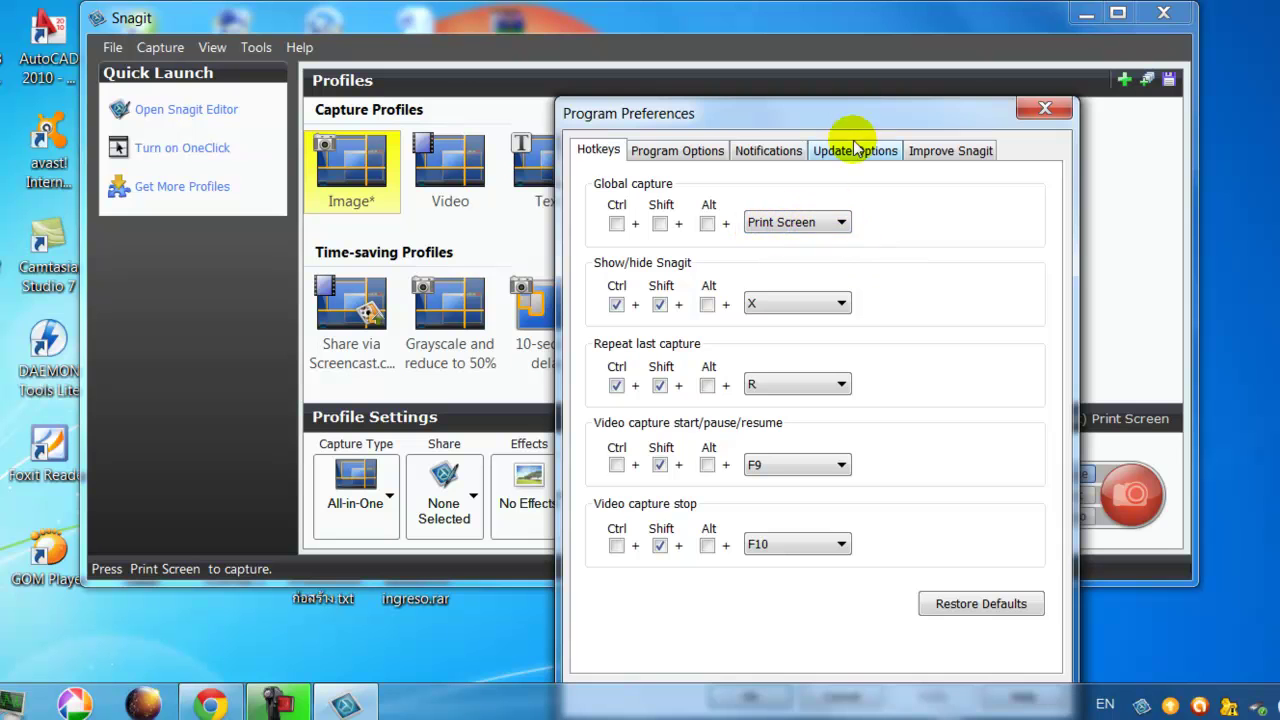
pyautogui.moveTo(857, 109); pyautogui.dragTo(855, 28)
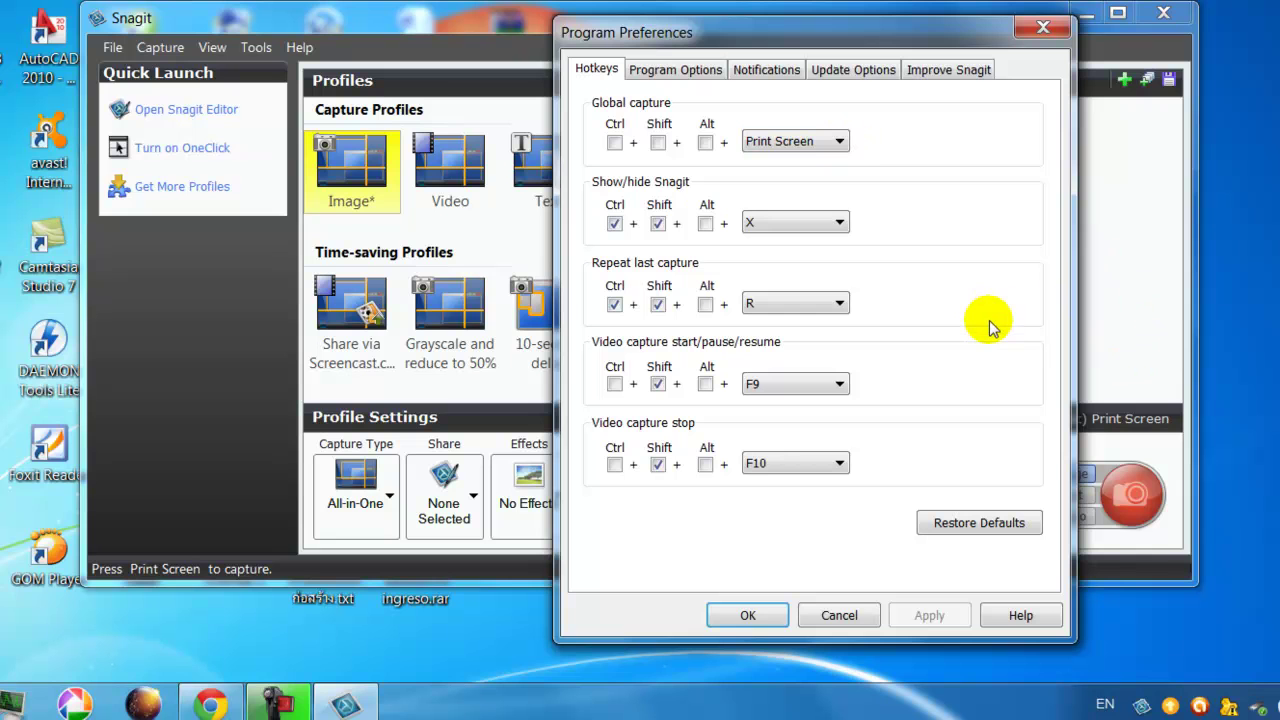
pyautogui.click(689, 73)
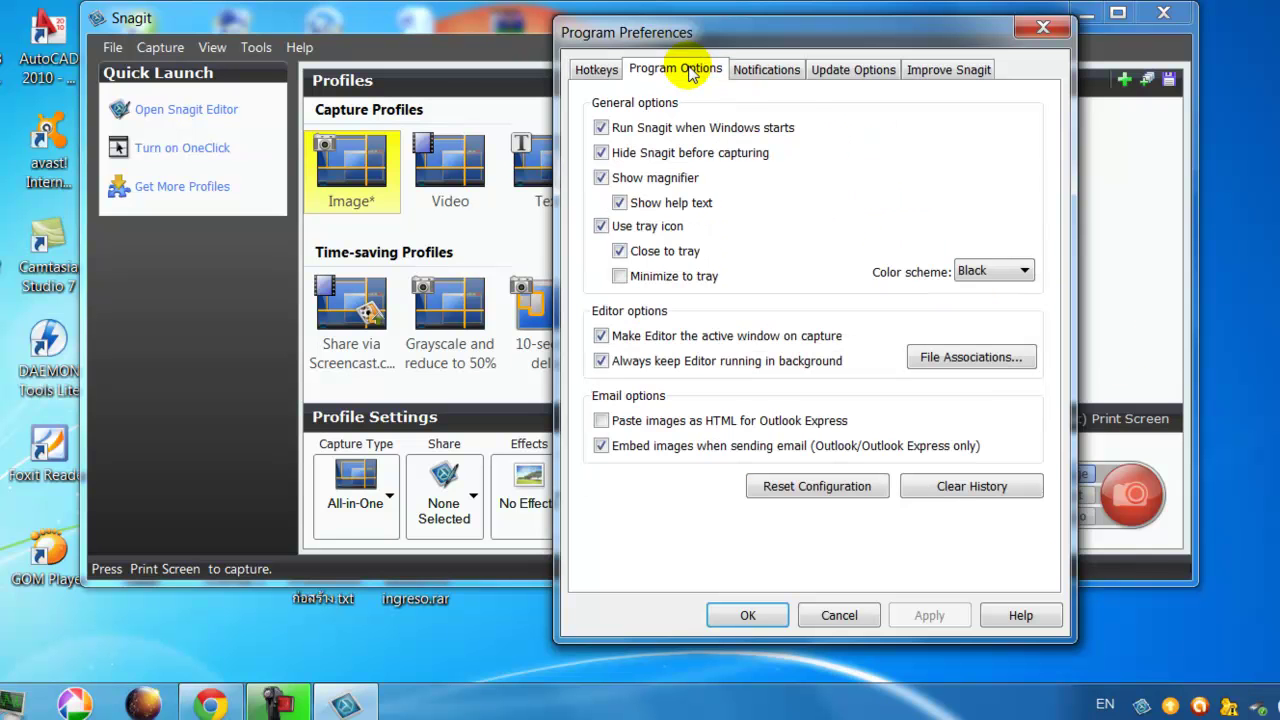
pyautogui.click(850, 70)
pyautogui.click(930, 70)
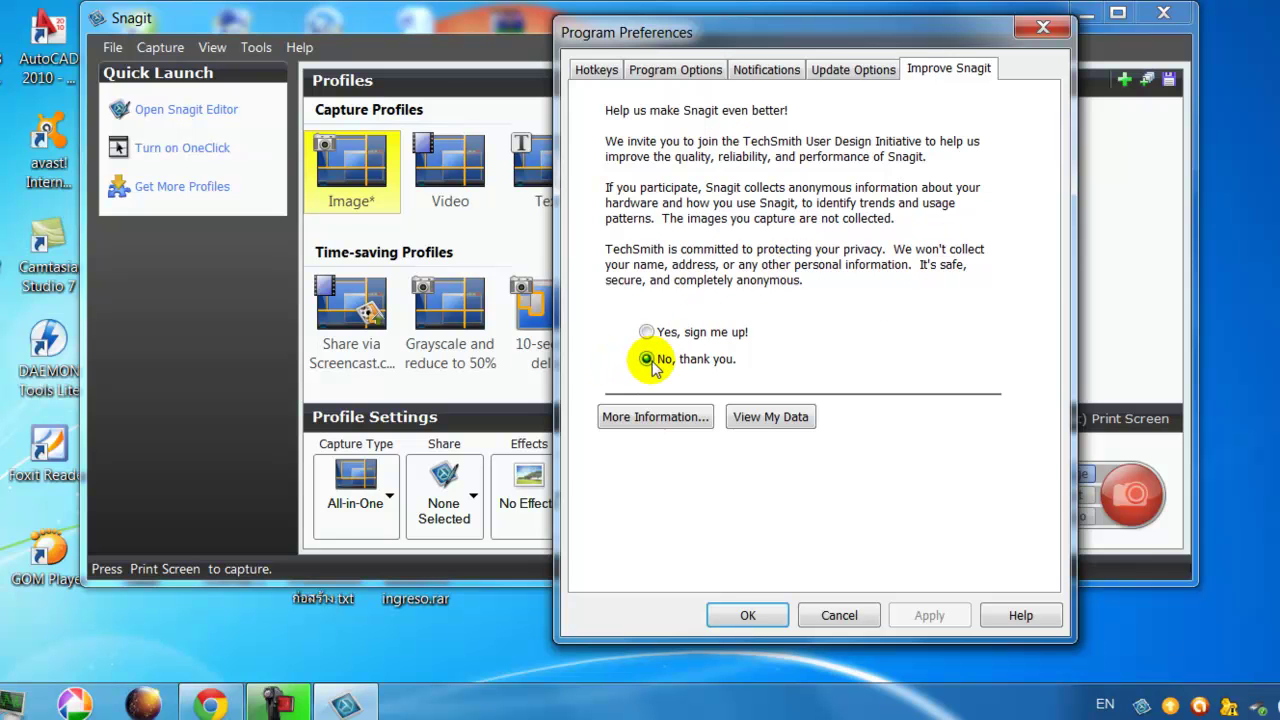
pyautogui.click(855, 72)
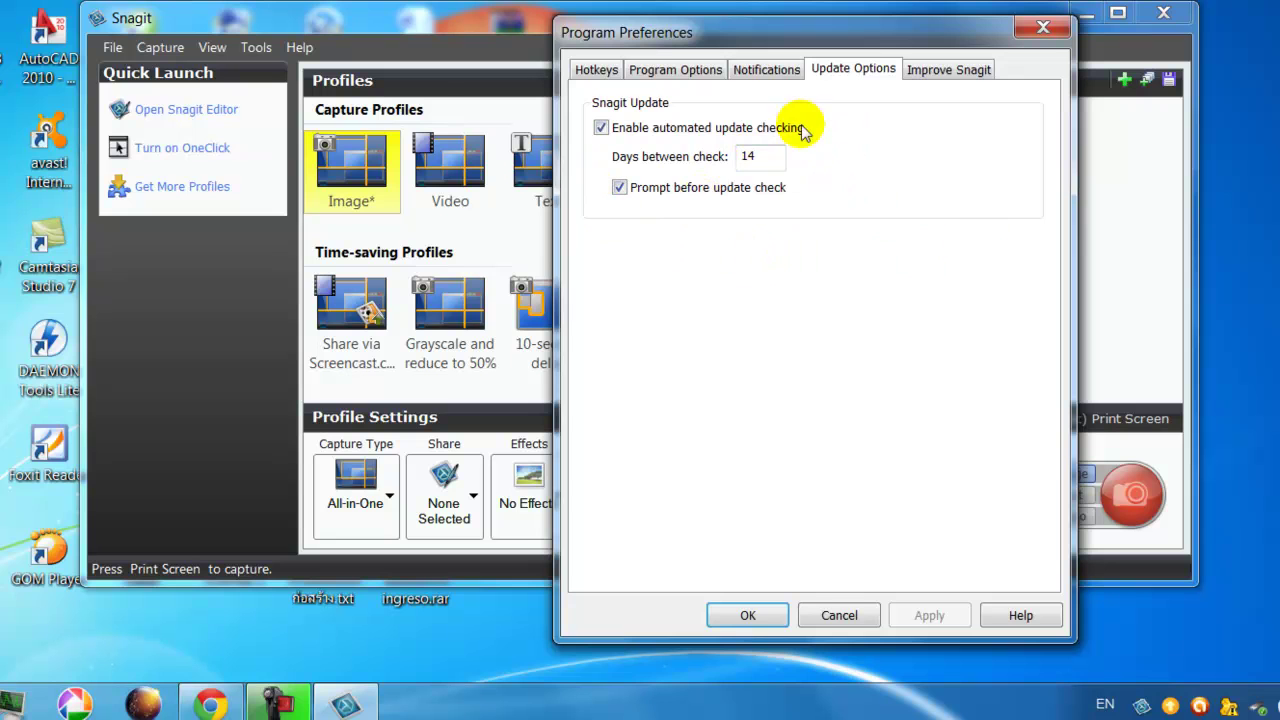
pyautogui.click(758, 78)
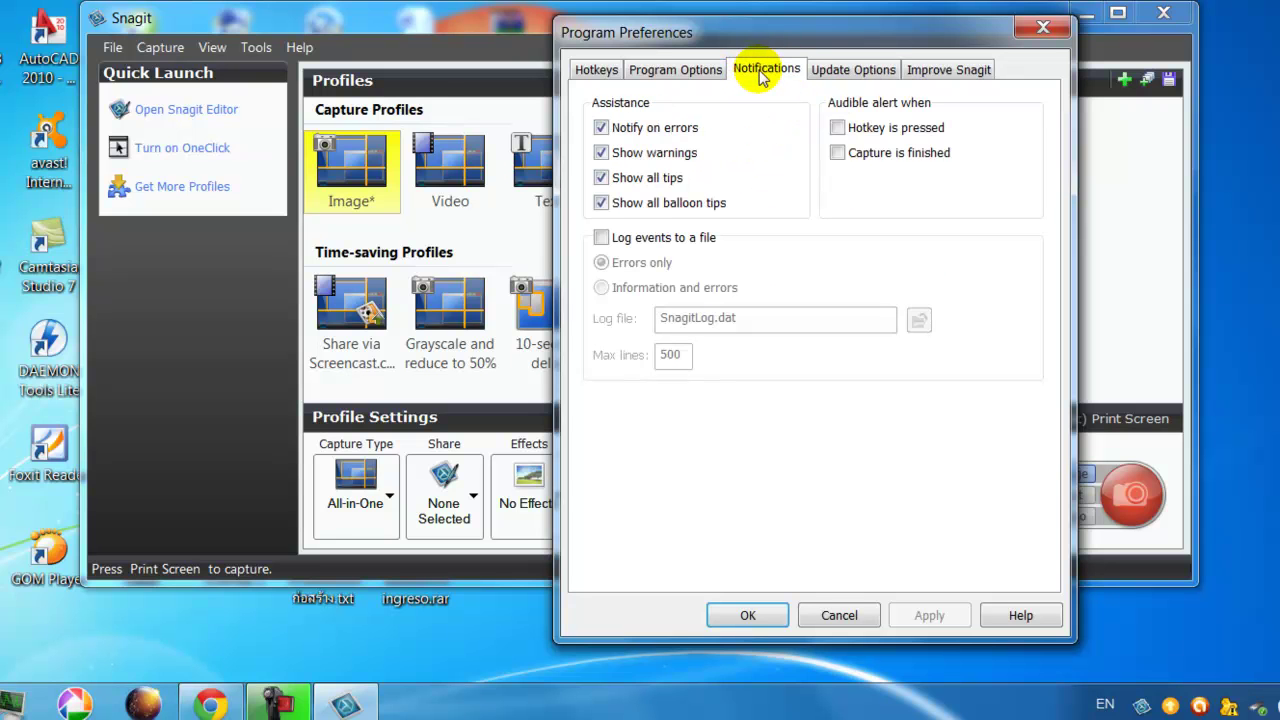
pyautogui.click(687, 78)
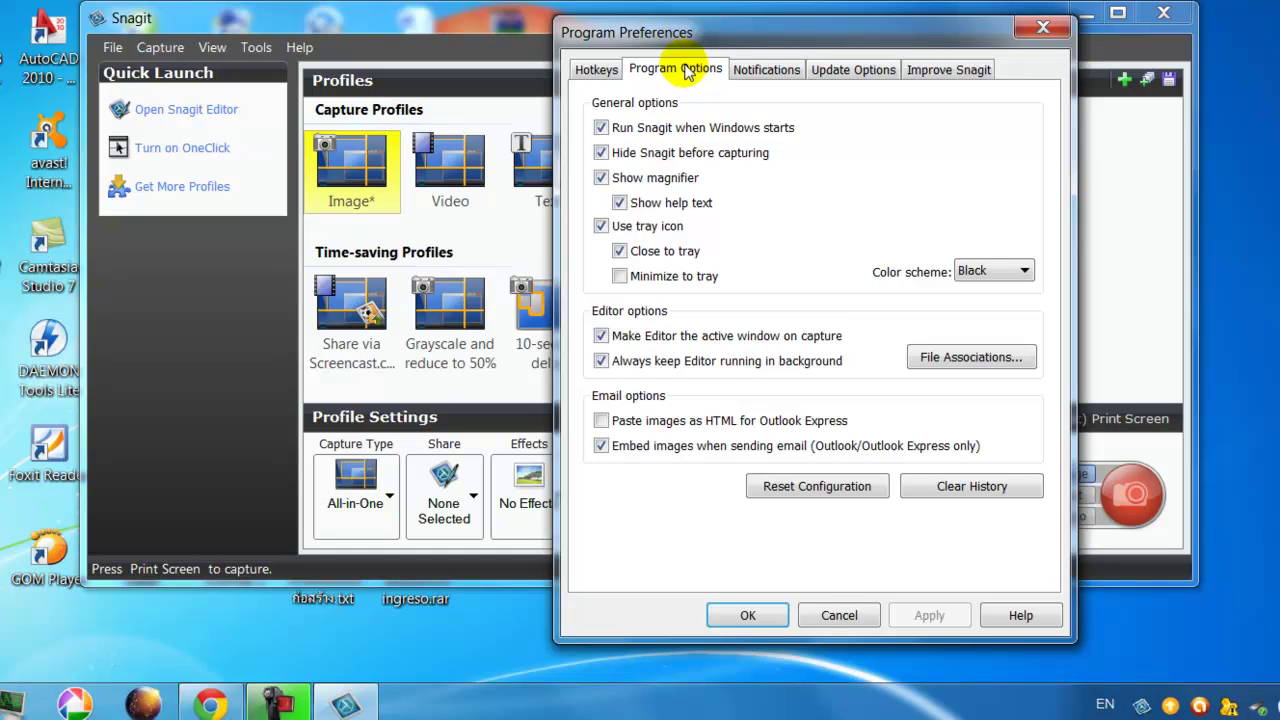
pyautogui.click(607, 78)
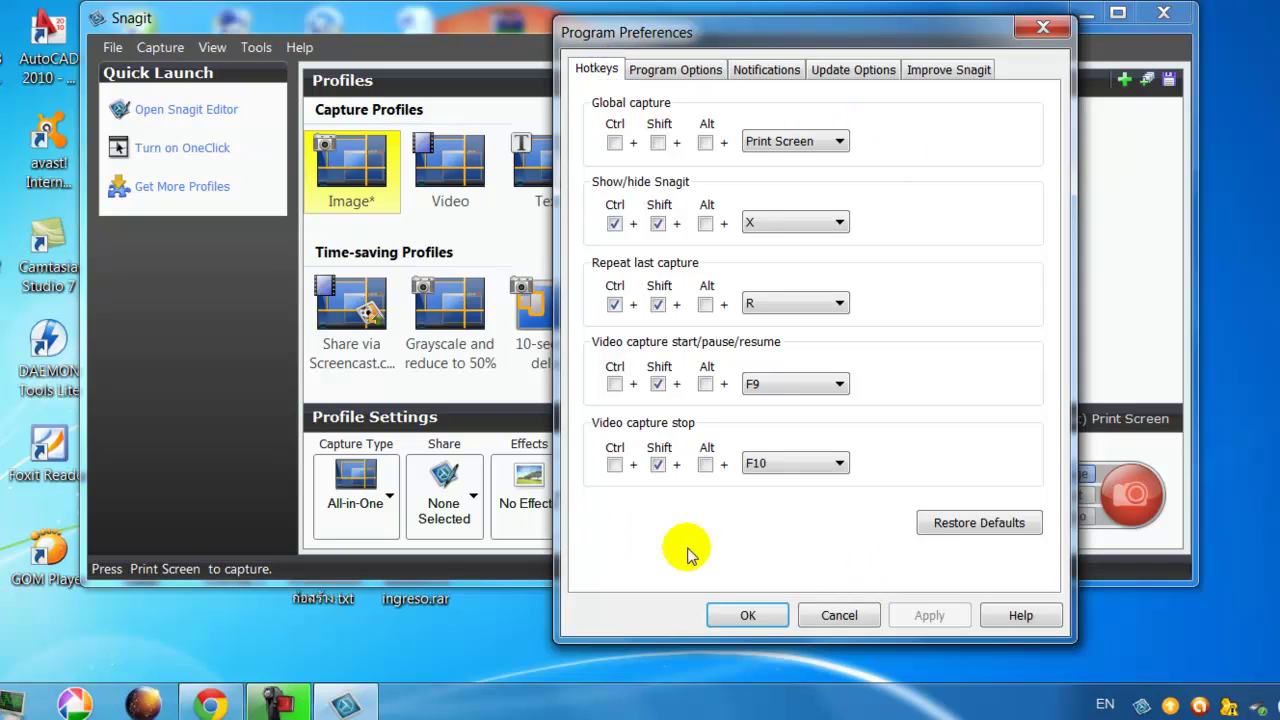
pyautogui.click(750, 614)
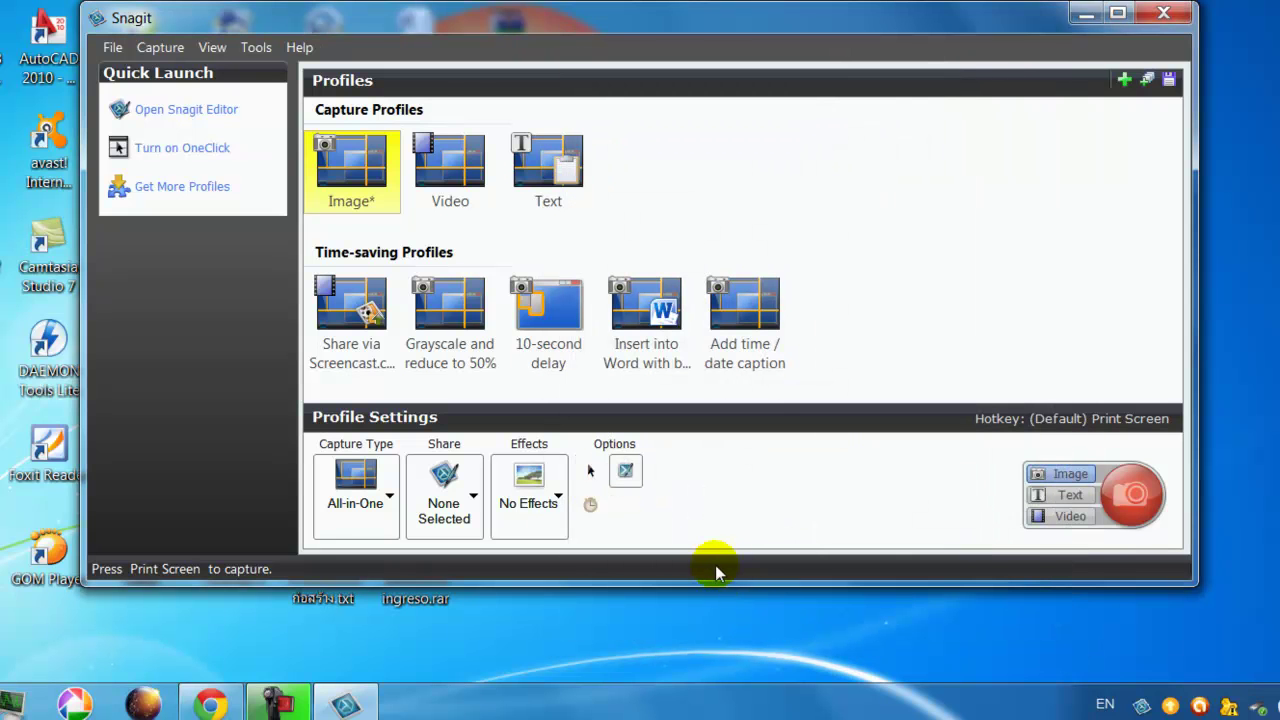
# Browse the available image effects, including color mode and edge effects, without applying any, and include the cursor in captures
pyautogui.click(558, 499)
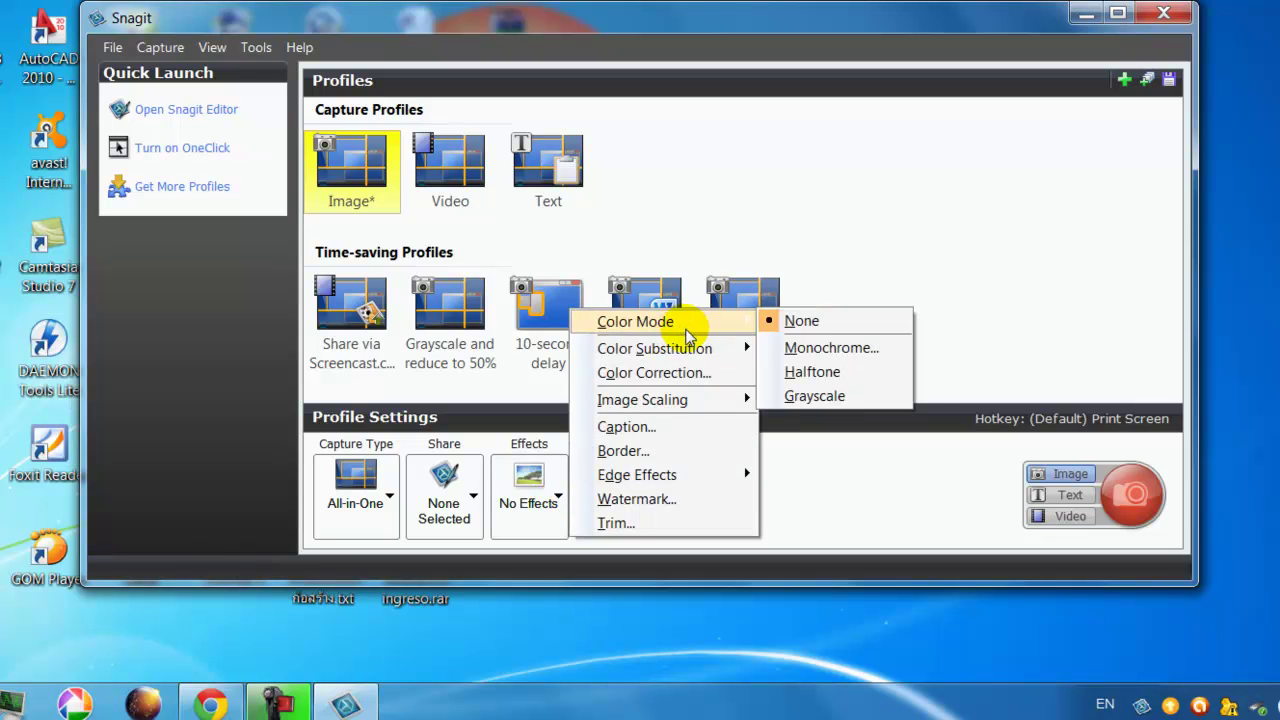
pyautogui.moveTo(695, 356)
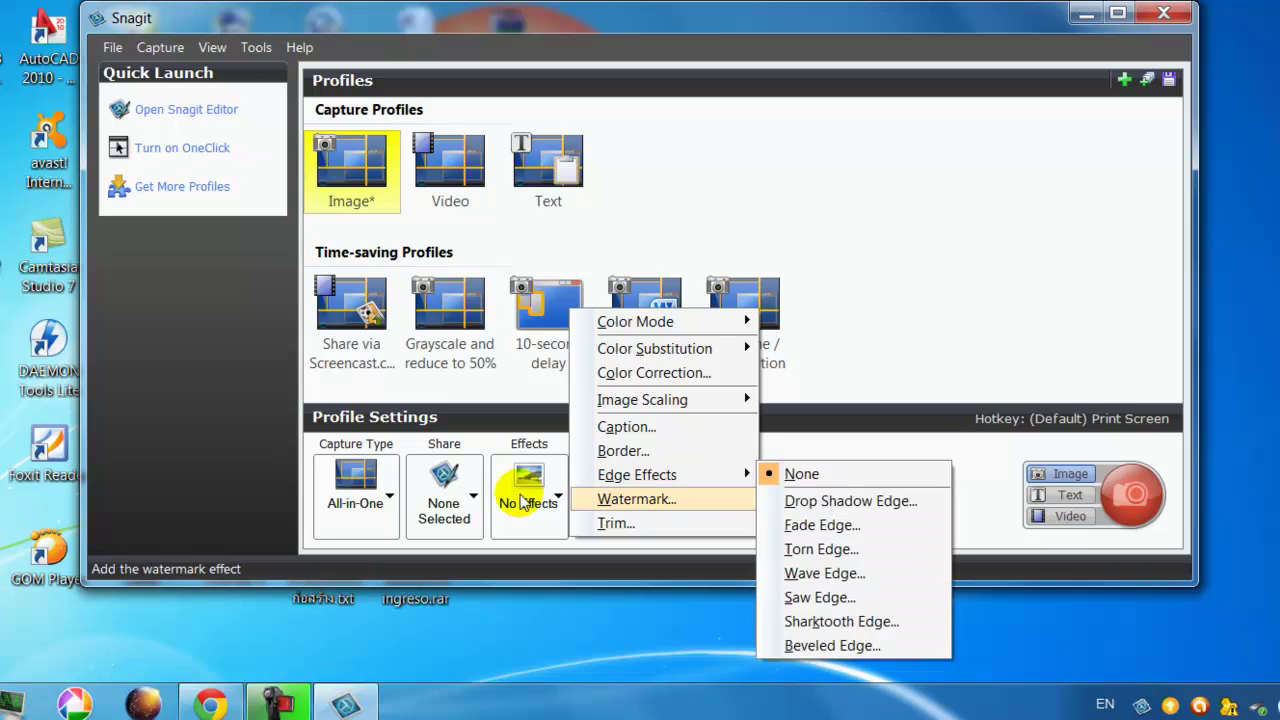
pyautogui.moveTo(612, 480)
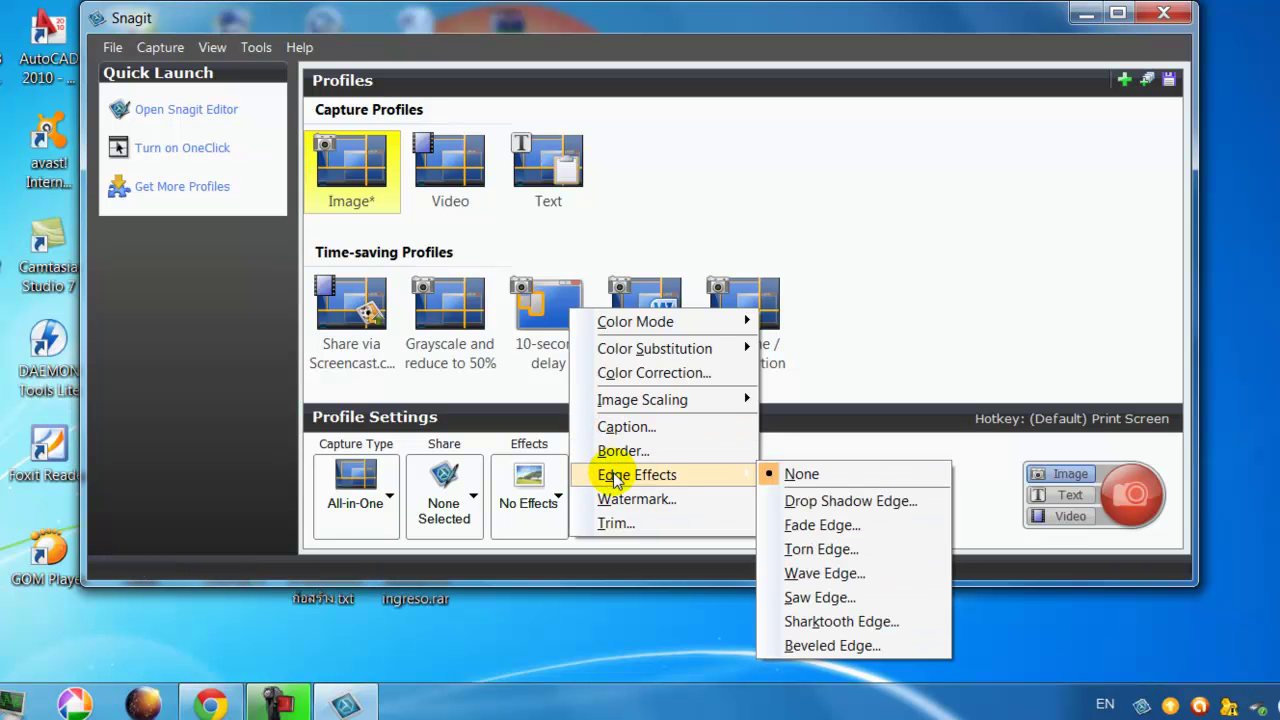
pyautogui.click(841, 495)
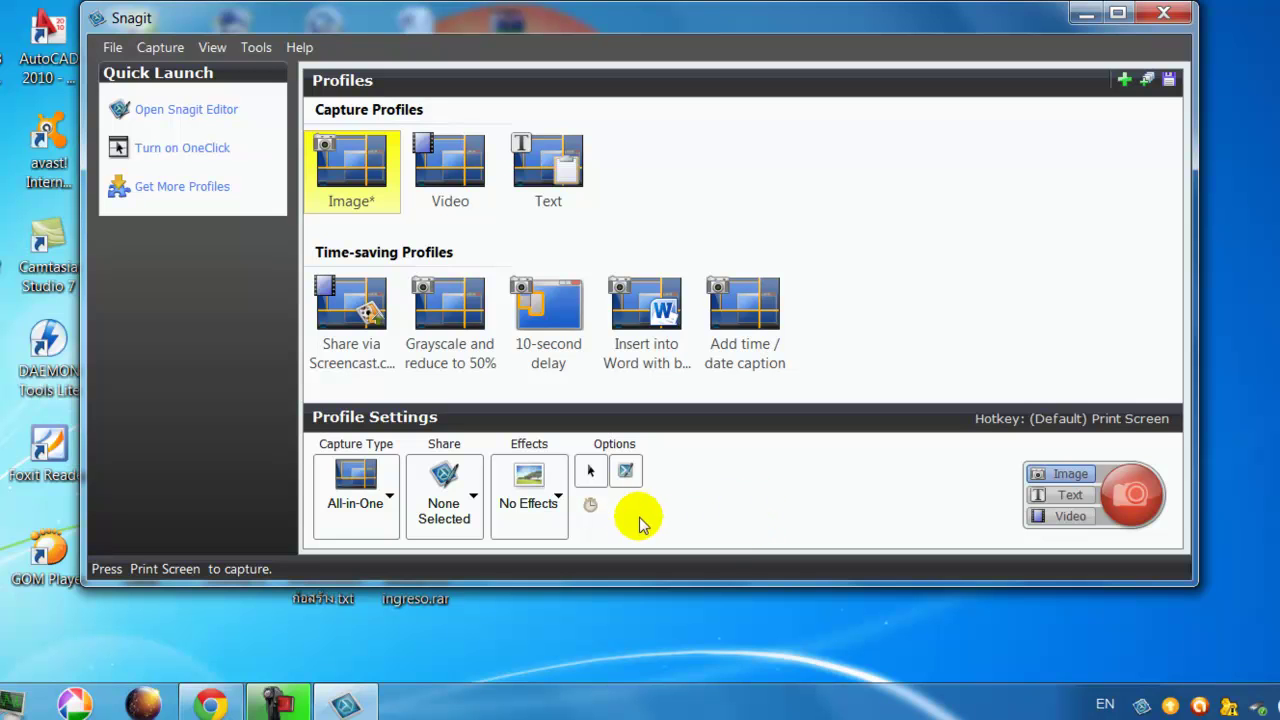
# Check the delayed and scheduled capture settings in the timer setup
pyautogui.click(590, 505)
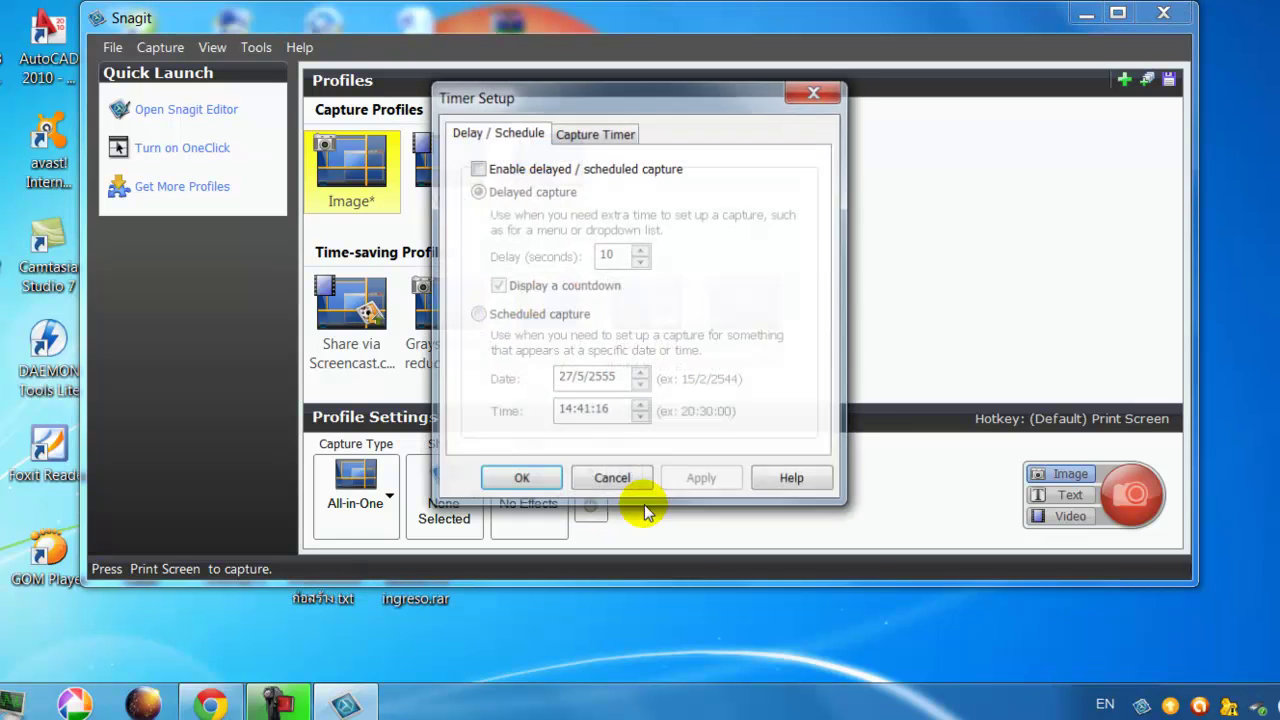
pyautogui.click(816, 92)
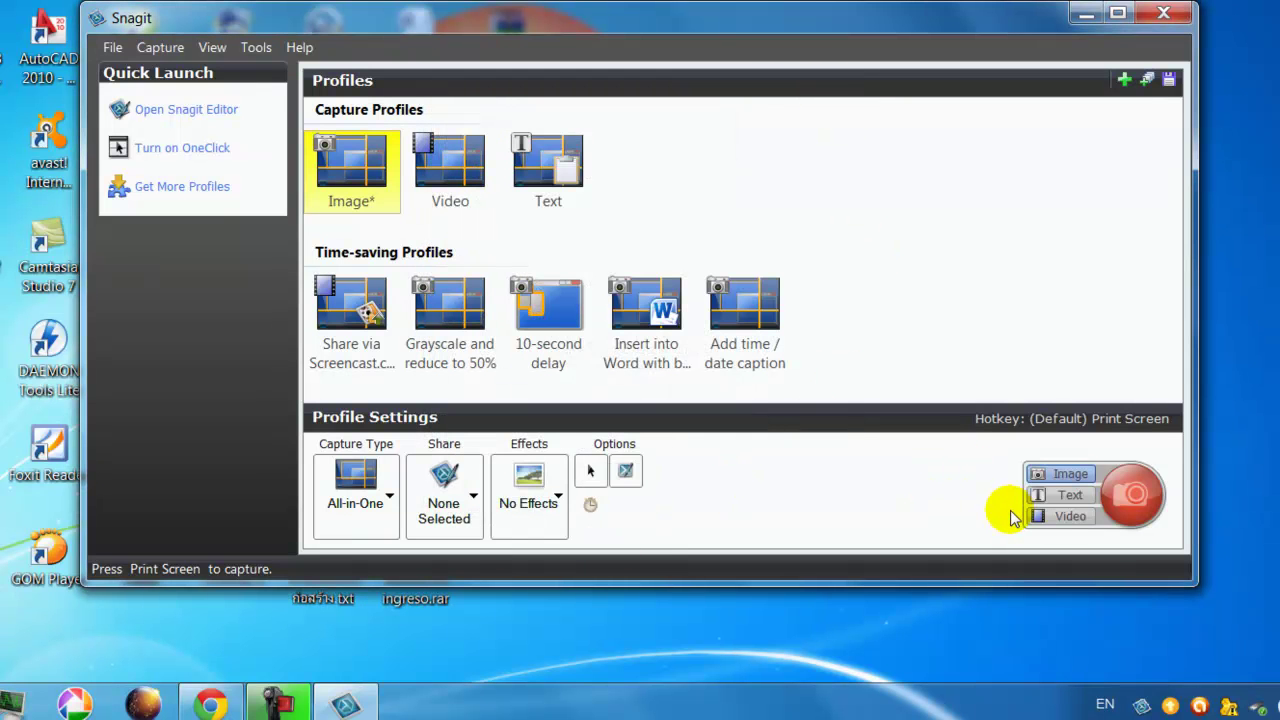